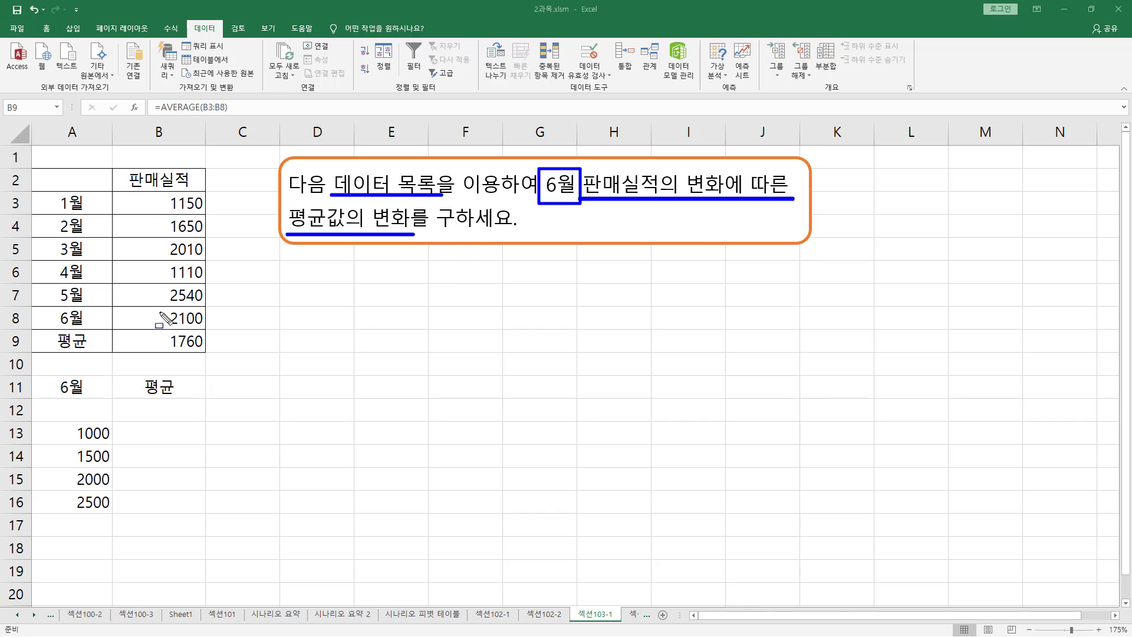
pyautogui.moveTo(157, 307)
pyautogui.mouseDown()
pyautogui.moveTo(180, 331)
pyautogui.moveTo(210, 330)
pyautogui.mouseUp()
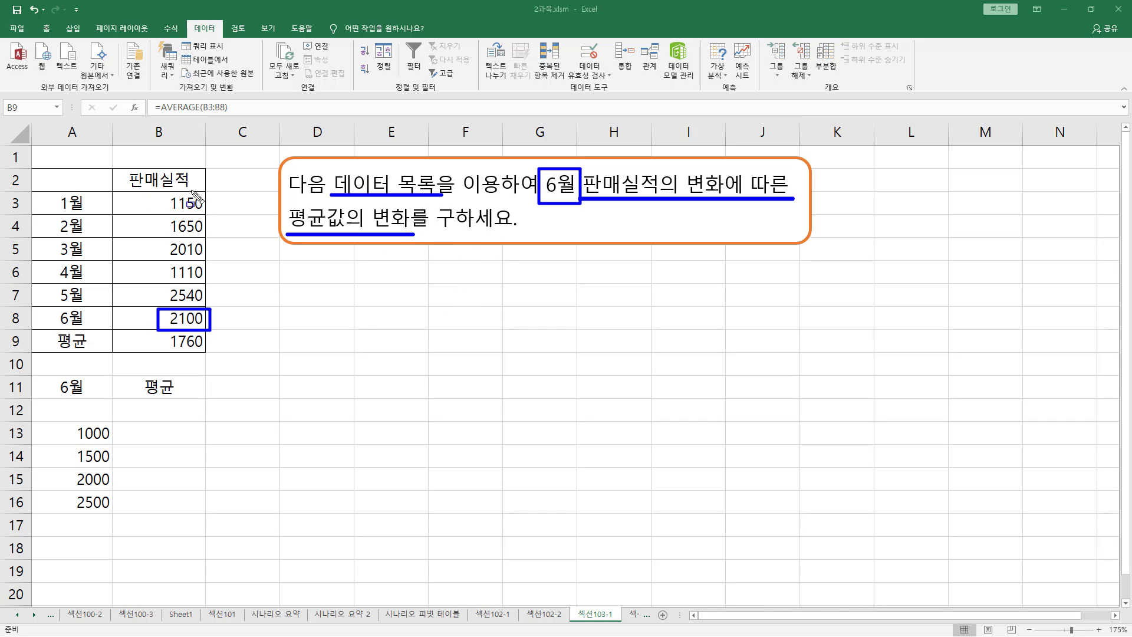
pyautogui.press('Escape')
pyautogui.hotkey('ctrl', 'alt', 'd')
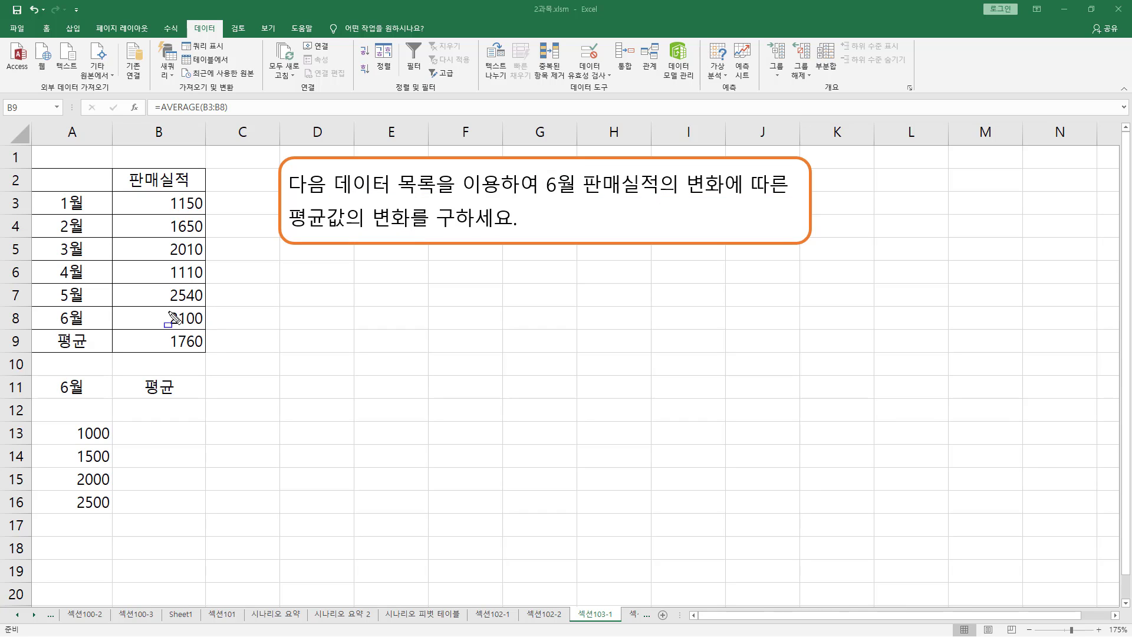
pyautogui.moveTo(164, 307); pyautogui.dragTo(212, 328)
pyautogui.moveTo(156, 191)
pyautogui.mouseDown()
pyautogui.moveTo(220, 328)
pyautogui.moveTo(210, 352)
pyautogui.mouseUp()
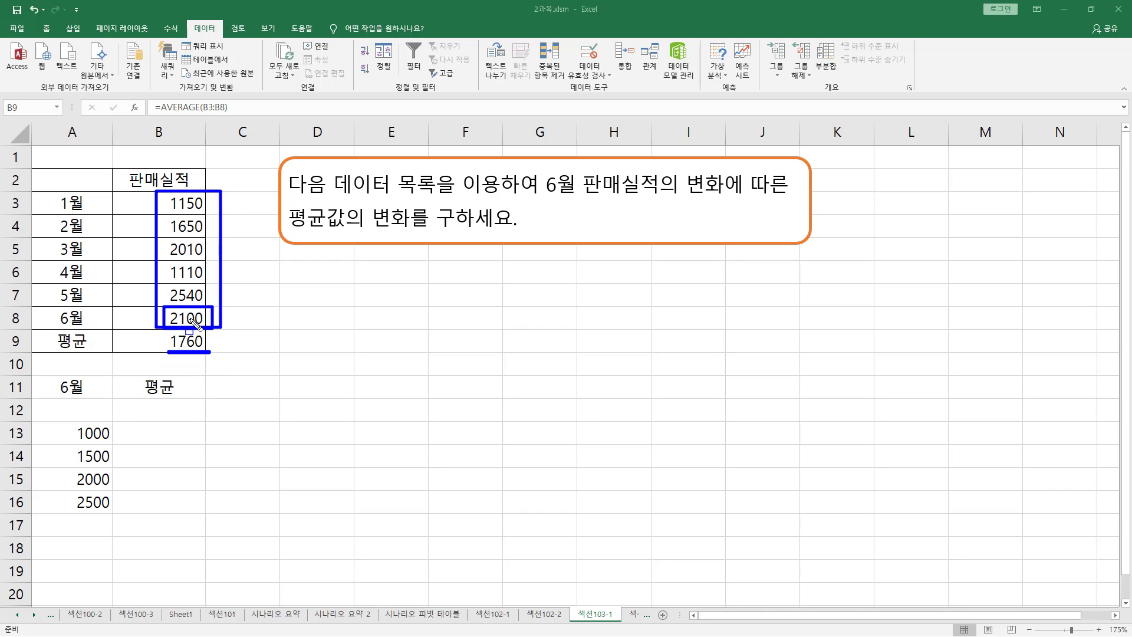
pyautogui.moveTo(91, 424)
pyautogui.mouseDown()
pyautogui.moveTo(74, 440)
pyautogui.moveTo(193, 440)
pyautogui.mouseUp()
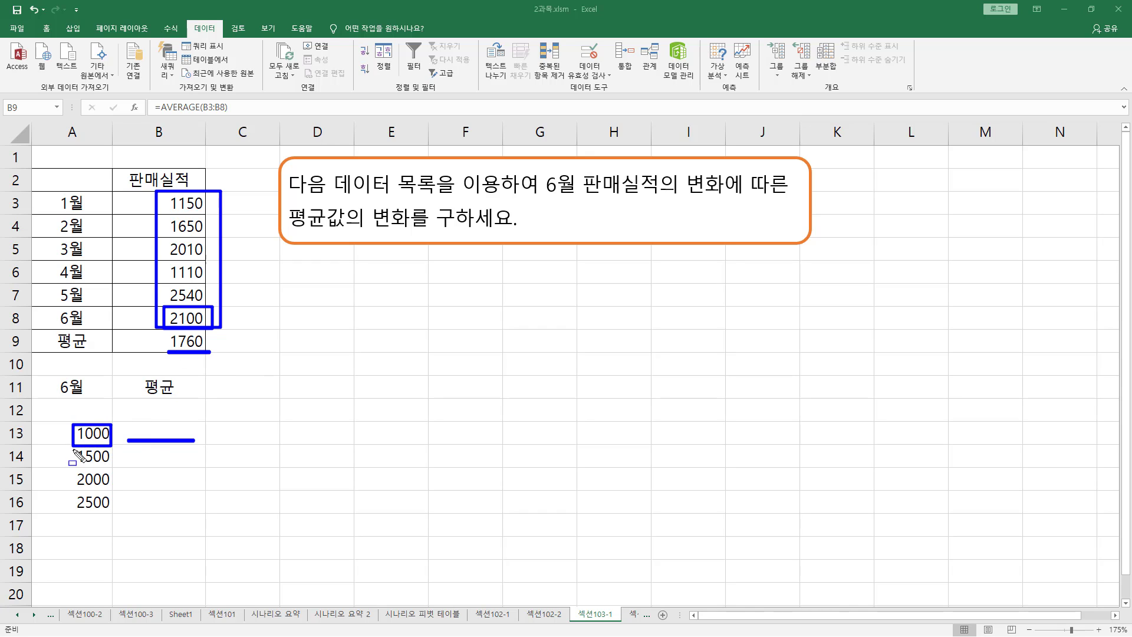
pyautogui.moveTo(70, 448)
pyautogui.mouseDown()
pyautogui.moveTo(112, 447)
pyautogui.moveTo(121, 471)
pyautogui.moveTo(197, 463)
pyautogui.mouseUp()
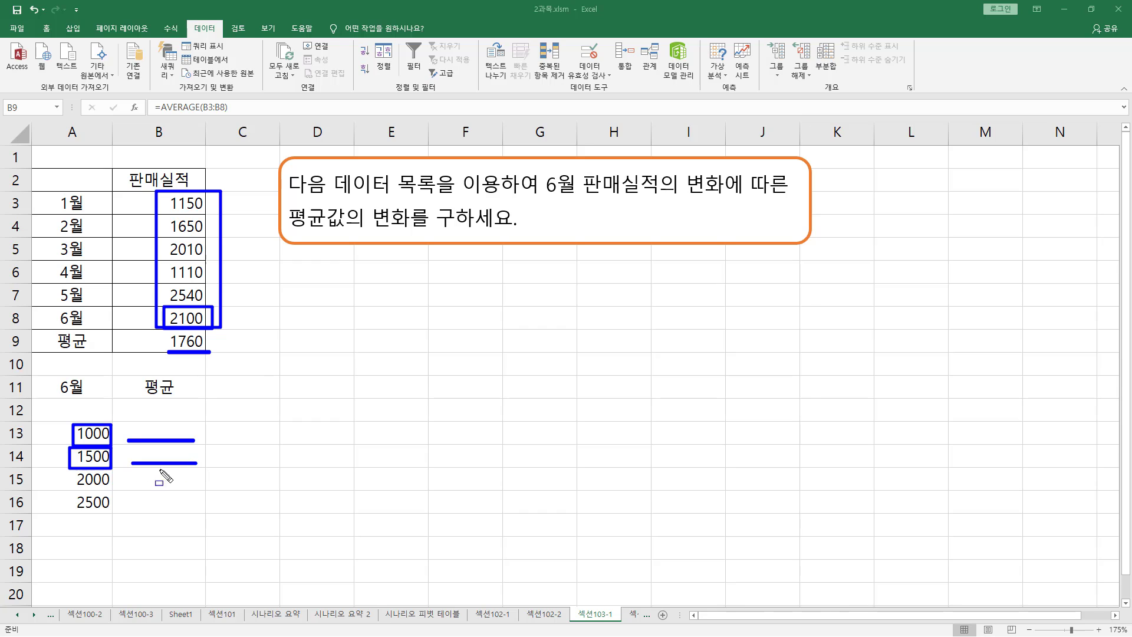
pyautogui.moveTo(83, 475)
pyautogui.mouseDown()
pyautogui.moveTo(115, 490)
pyautogui.moveTo(198, 486)
pyautogui.mouseUp()
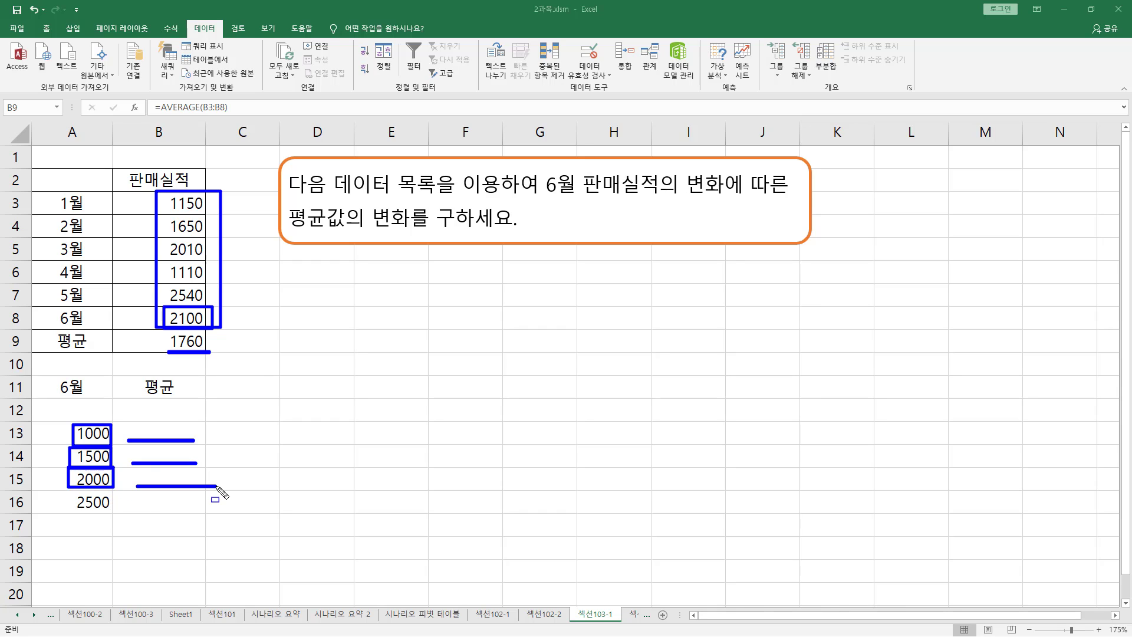
pyautogui.moveTo(68, 494)
pyautogui.mouseDown()
pyautogui.moveTo(113, 512)
pyautogui.moveTo(187, 508)
pyautogui.mouseUp()
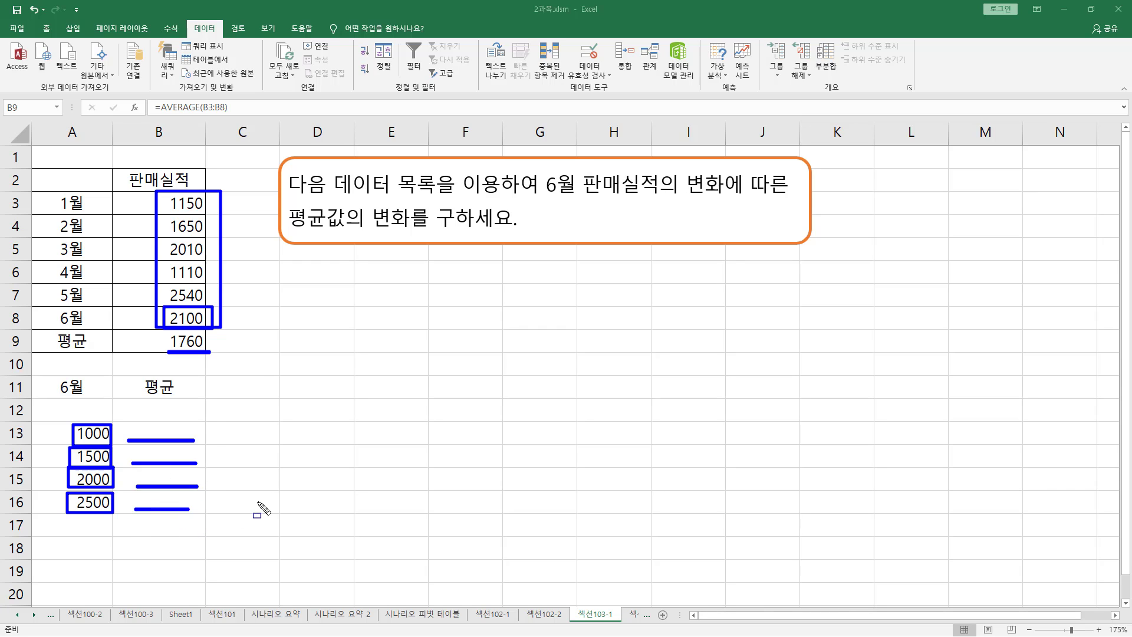
pyautogui.moveTo(62, 417)
pyautogui.mouseDown()
pyautogui.moveTo(59, 434)
pyautogui.moveTo(118, 501)
pyautogui.moveTo(117, 516)
pyautogui.mouseUp()
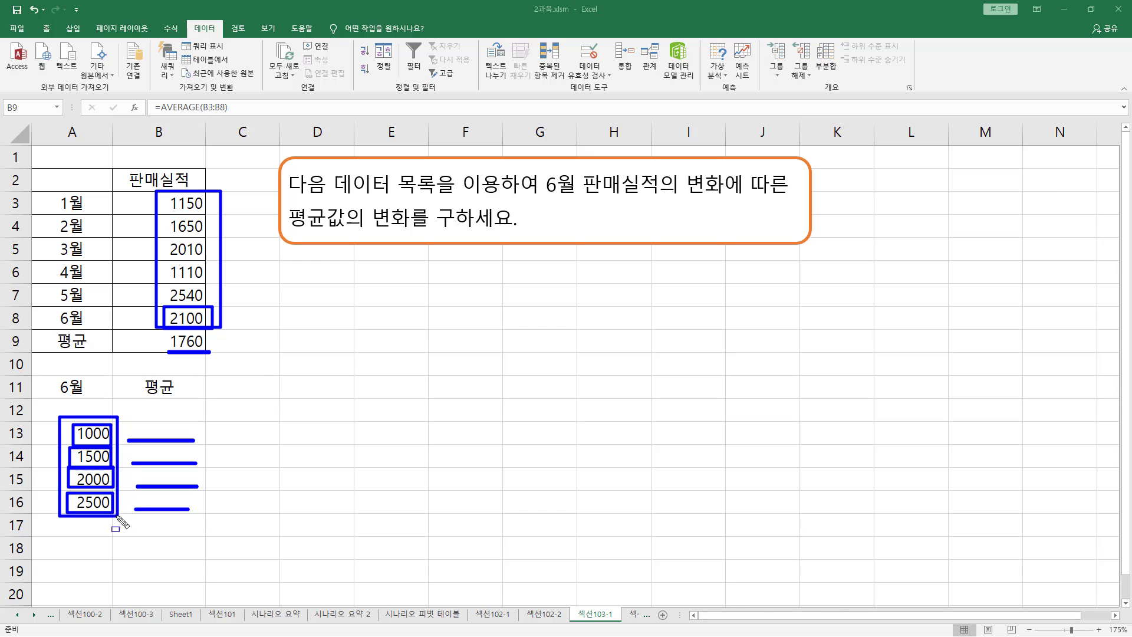
pyautogui.moveTo(126, 424)
pyautogui.mouseDown()
pyautogui.moveTo(172, 511)
pyautogui.moveTo(204, 515)
pyautogui.mouseUp()
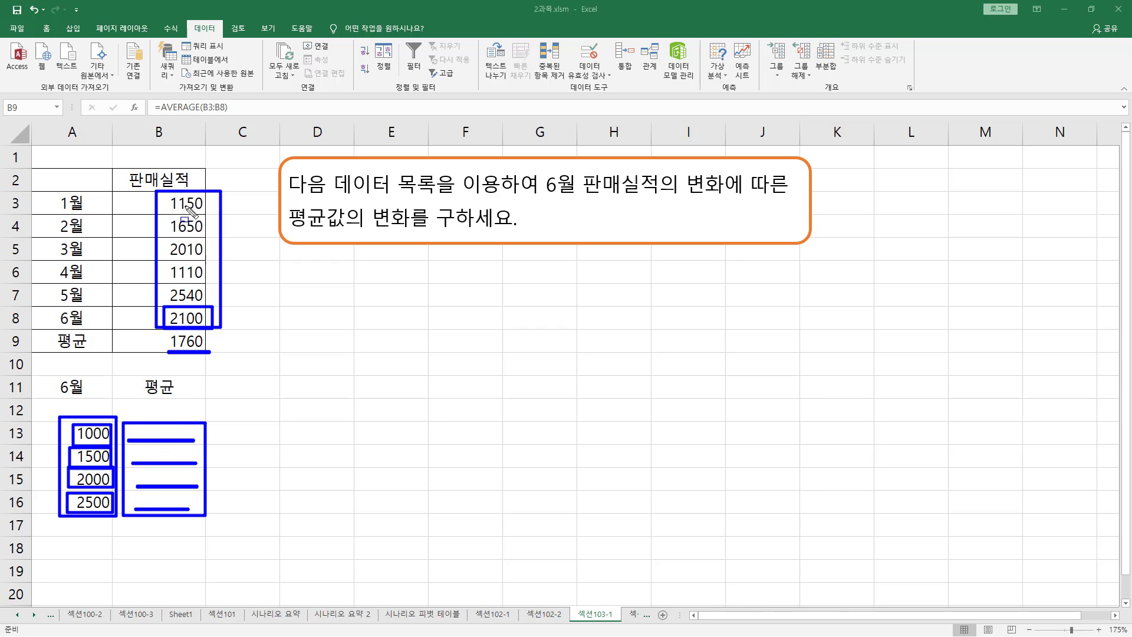
pyautogui.press('Escape')
pyautogui.moveTo(119, 194)
pyautogui.mouseDown()
pyautogui.moveTo(162, 245)
pyautogui.moveTo(207, 331)
pyautogui.mouseUp()
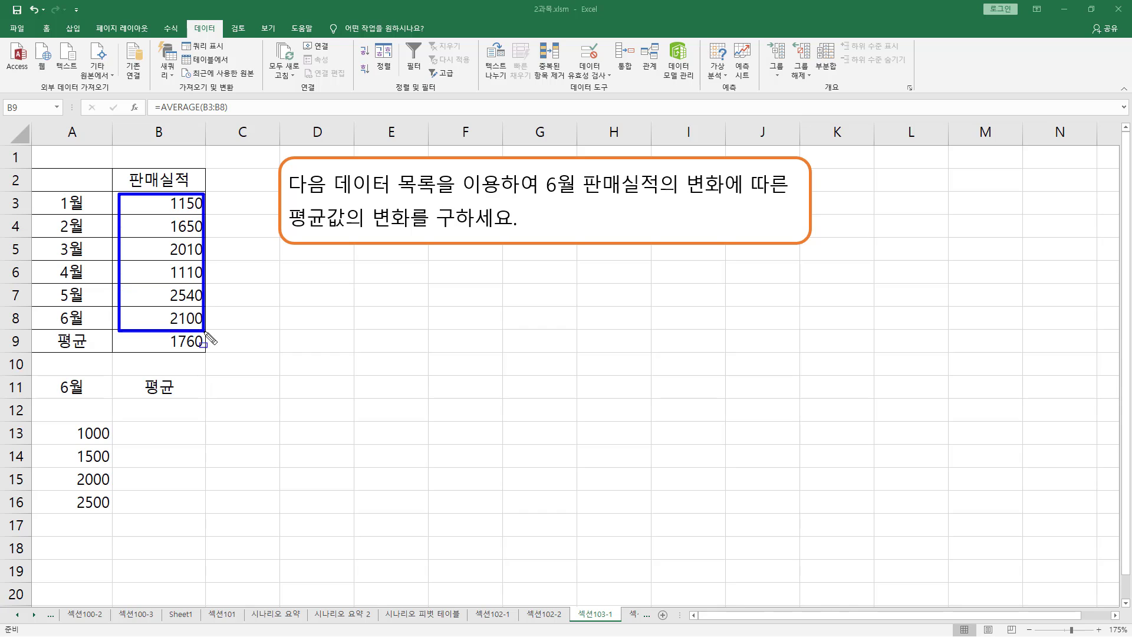
pyautogui.press('Escape')
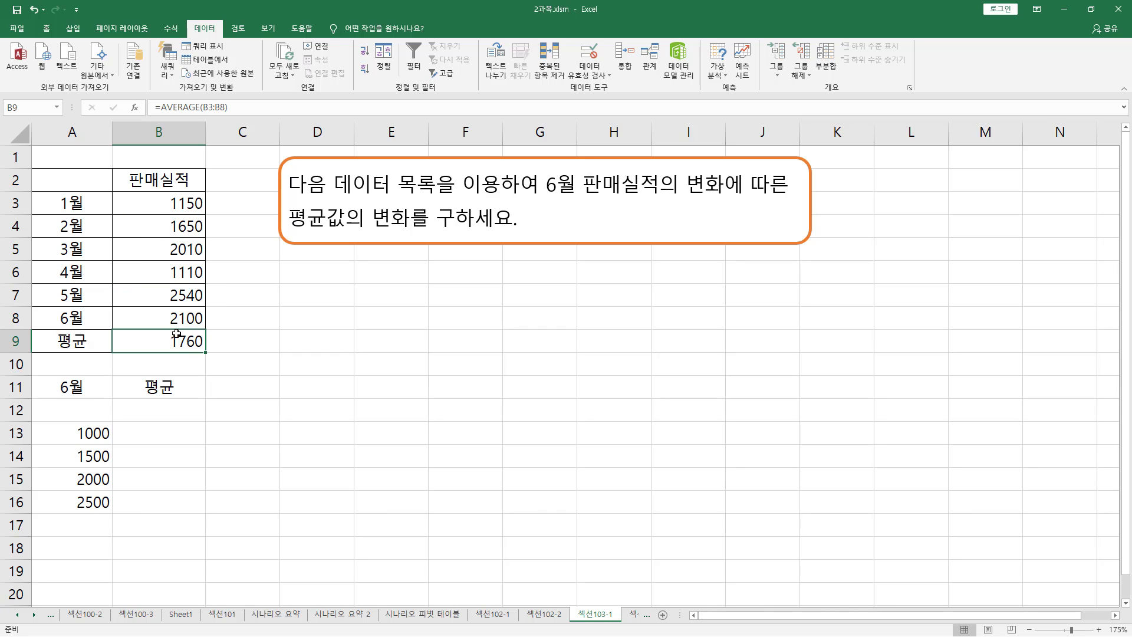
# Step: Try to copy the average cell B9, including its formula, into cell B12
pyautogui.doubleClick(167, 345)
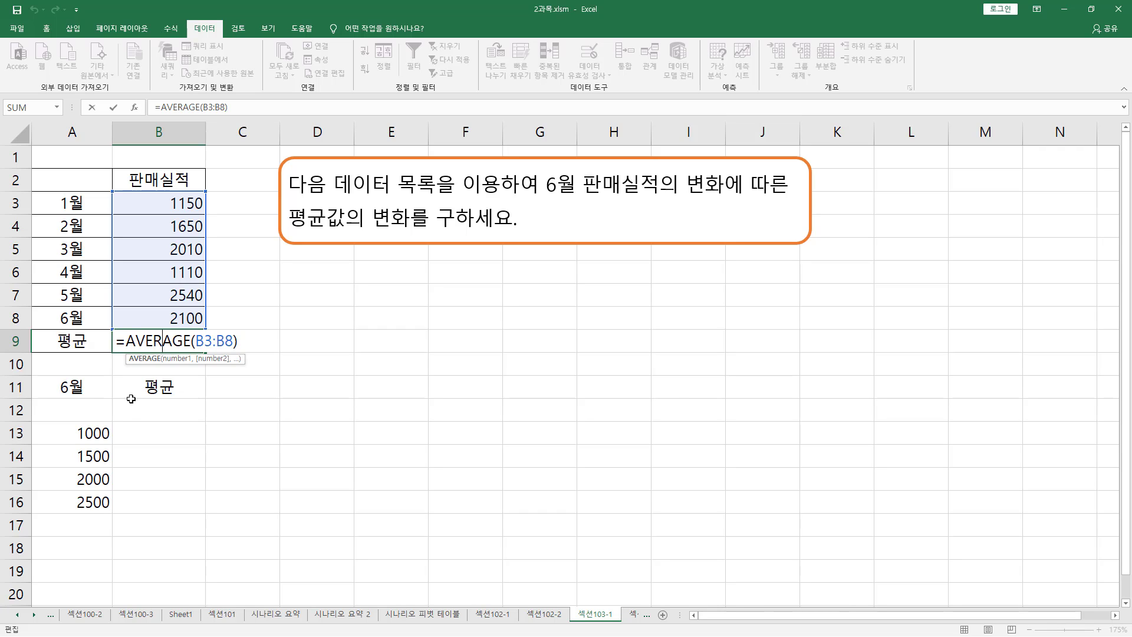
pyautogui.moveTo(126, 400); pyautogui.dragTo(192, 415)
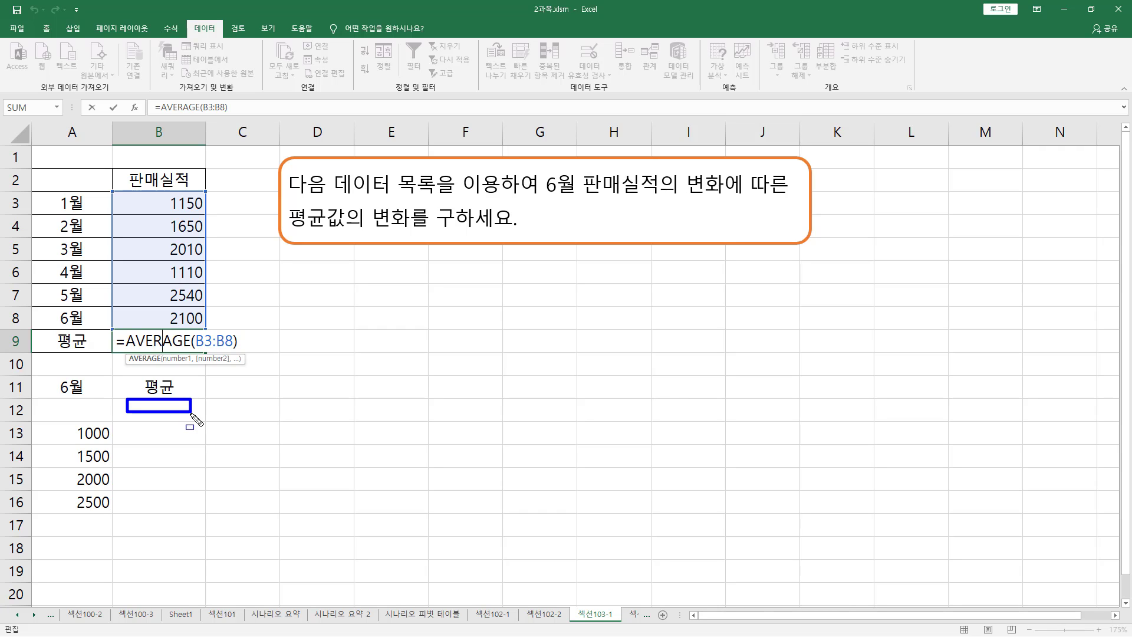
pyautogui.click(159, 416)
pyautogui.click(175, 342)
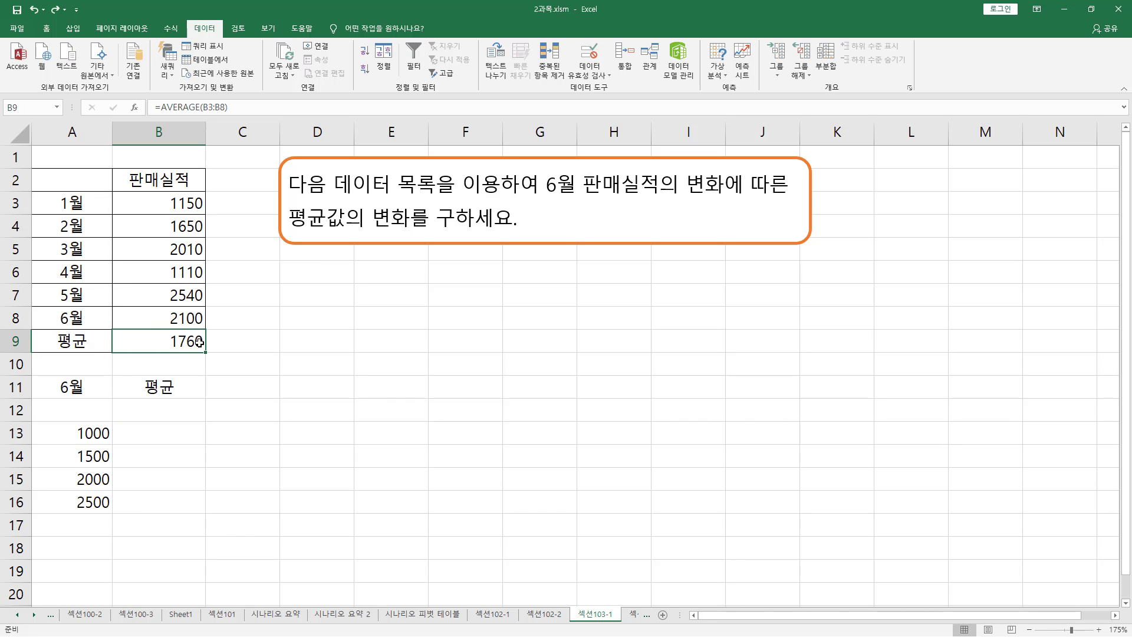
pyautogui.hotkey('ctrl', 'c')
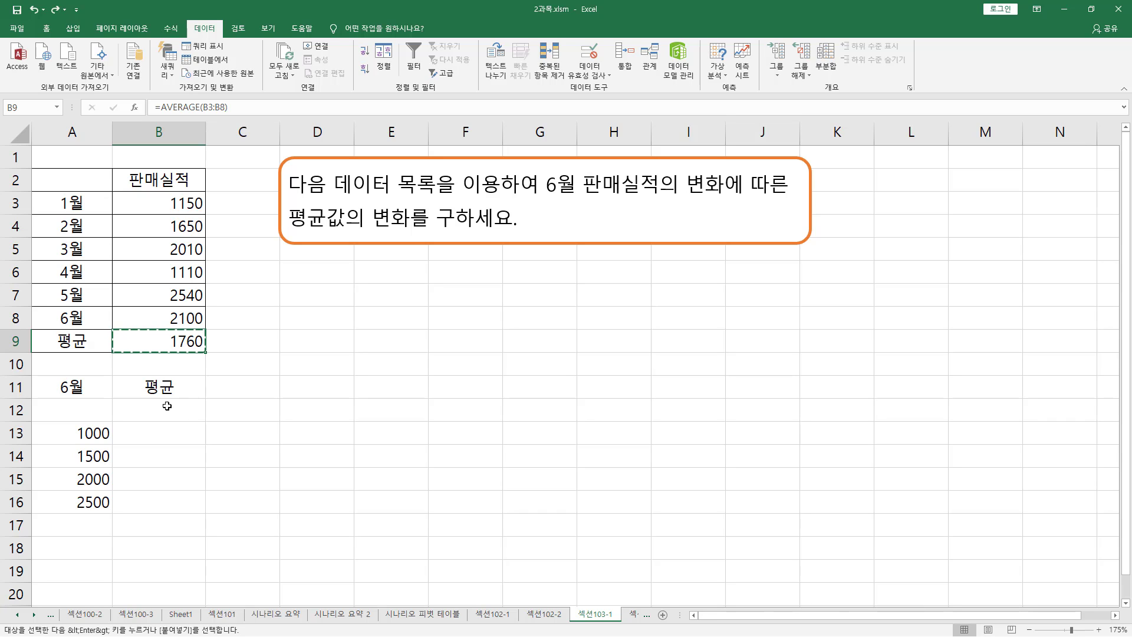
pyautogui.click(165, 408)
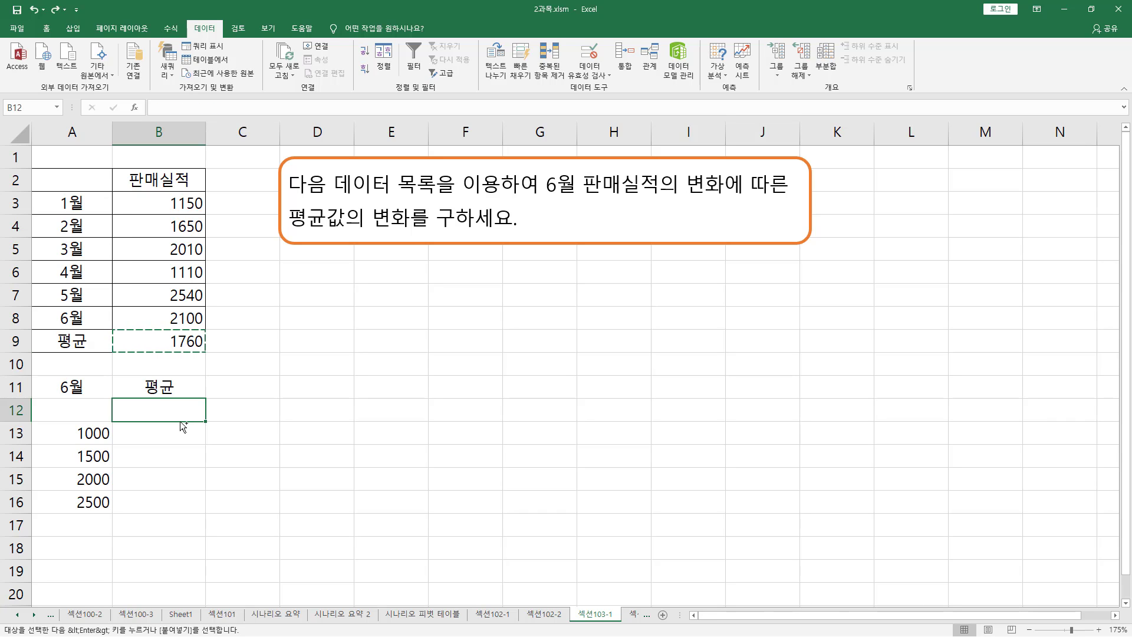
pyautogui.hotkey('ctrl', 'v')
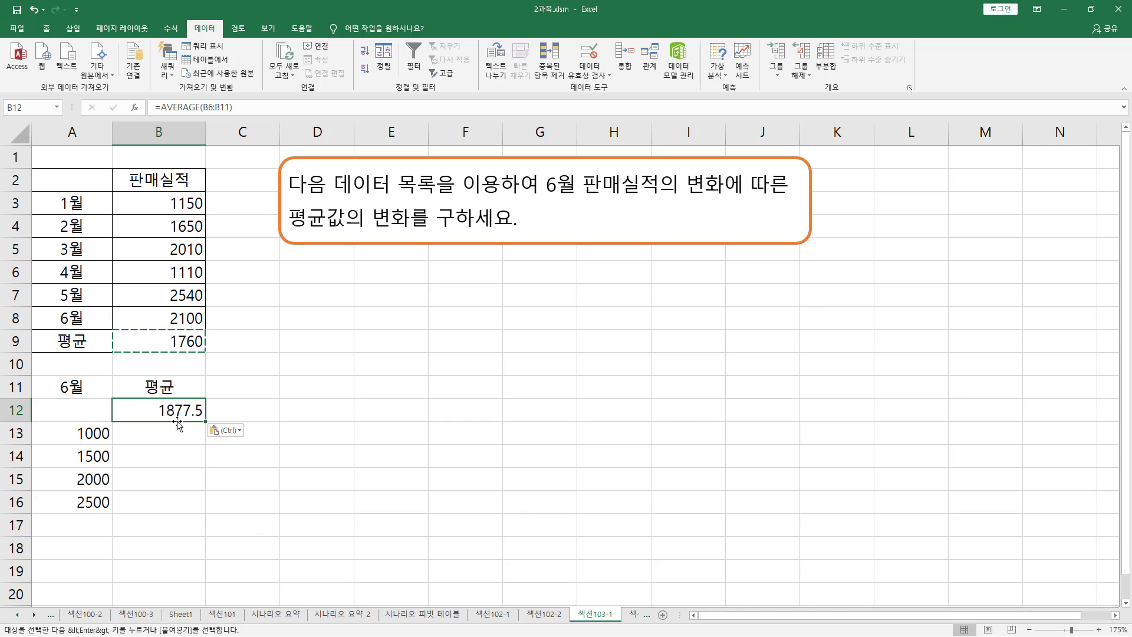
# Step: Inspect the cell references of the pasted formula in B12 and clear the cell's contents
pyautogui.doubleClick(178, 412)
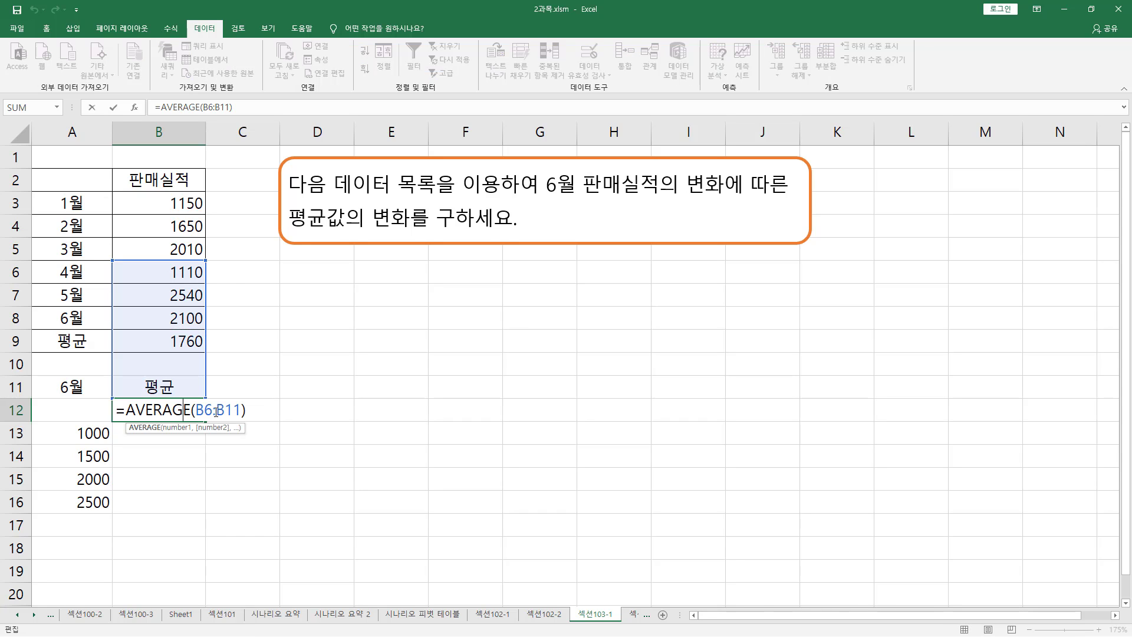
pyautogui.hotkey('ctrl', '2')
pyautogui.moveTo(163, 333); pyautogui.dragTo(203, 349)
pyautogui.moveTo(116, 192)
pyautogui.mouseDown()
pyautogui.moveTo(182, 281)
pyautogui.moveTo(216, 304)
pyautogui.moveTo(216, 324)
pyautogui.mouseUp()
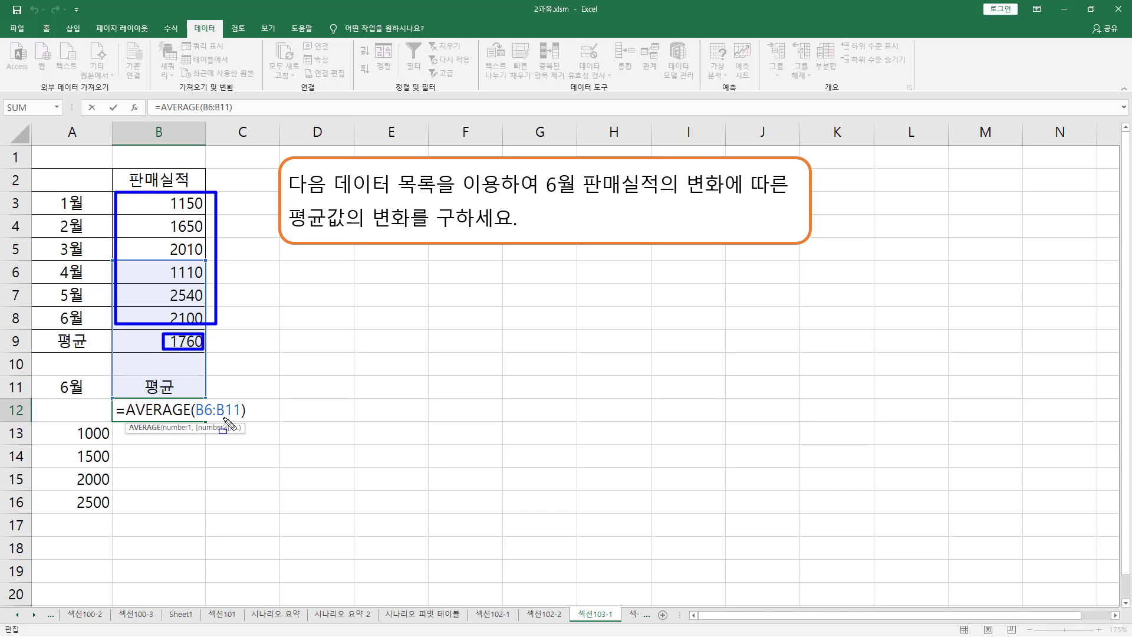
pyautogui.moveTo(196, 417); pyautogui.dragTo(239, 419)
pyautogui.press('Escape')
pyautogui.hotkey('ctrl', 'Return')
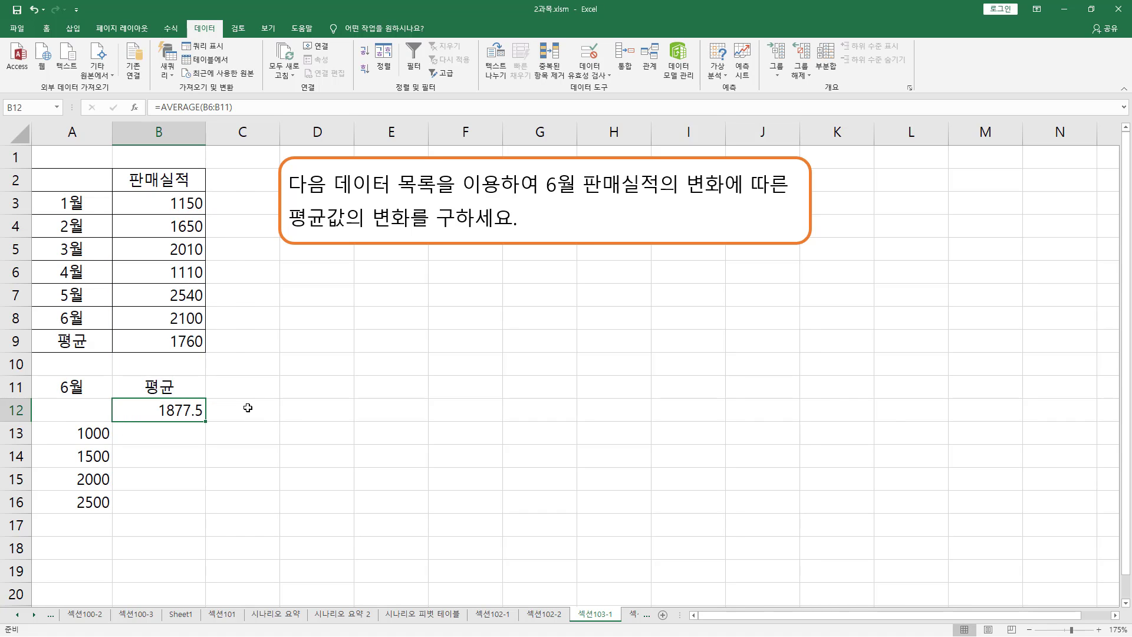
pyautogui.press('Delete')
# Step: Copy the formula text =AVERAGE(B3:B8) from B9 and enter it unchanged in B12
pyautogui.click(184, 342)
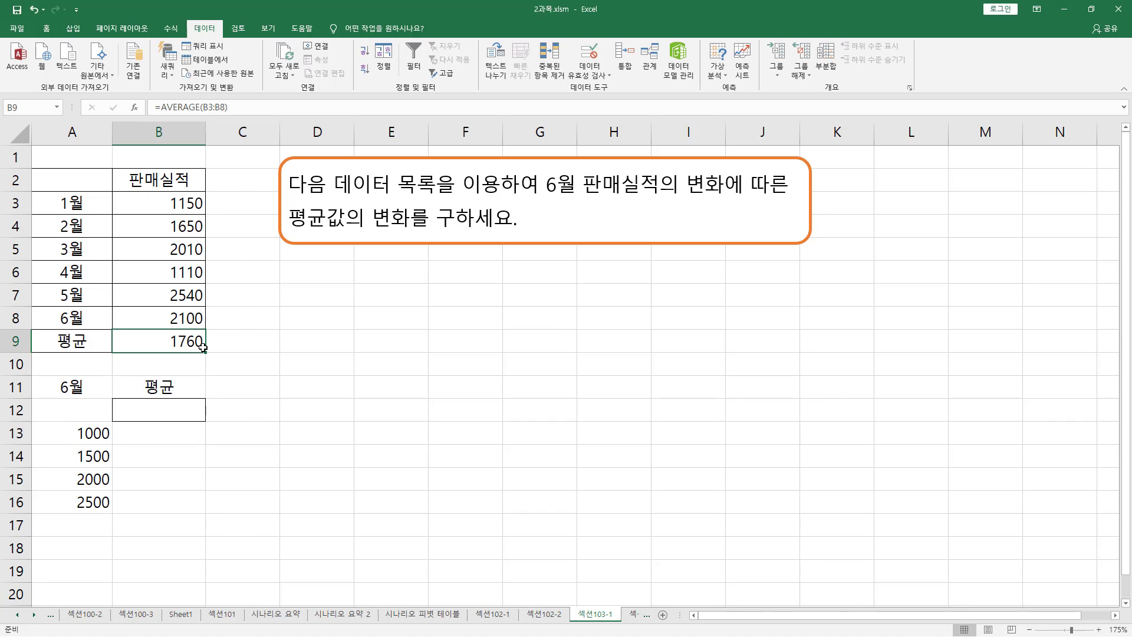
pyautogui.click(247, 105)
pyautogui.moveTo(247, 105); pyautogui.dragTo(124, 107)
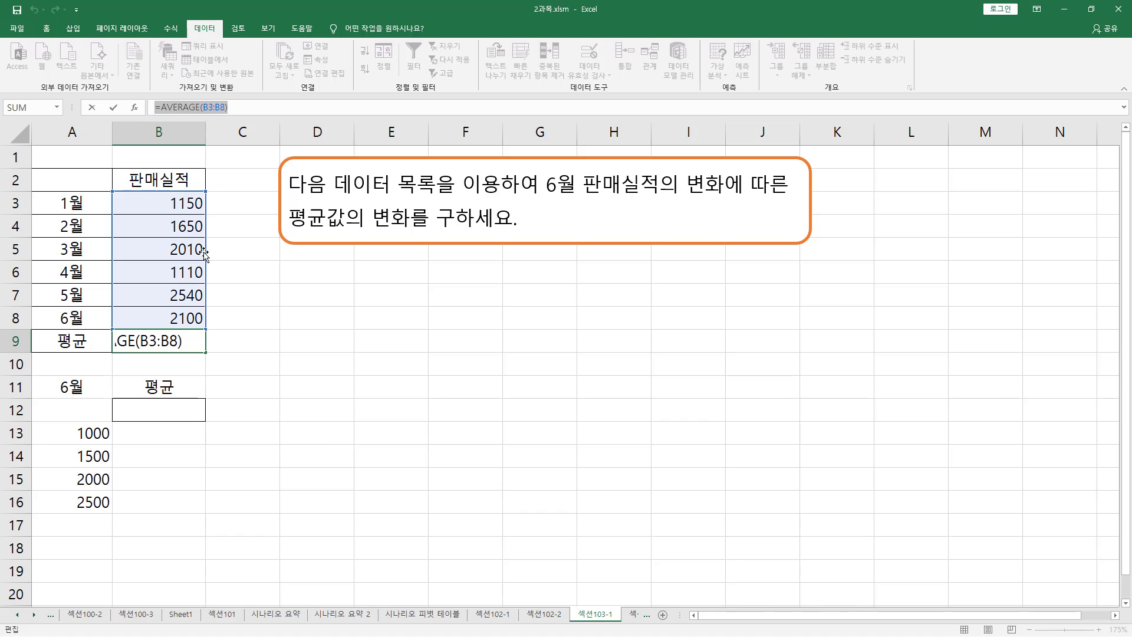
pyautogui.press('Escape')
pyautogui.click(191, 410)
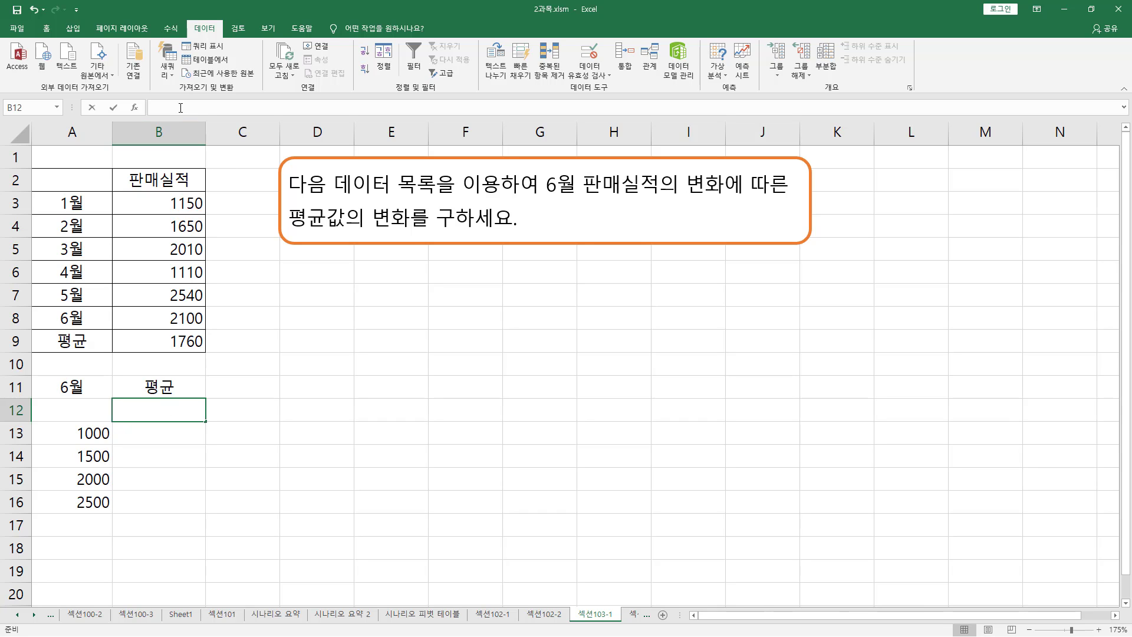
pyautogui.click(161, 106)
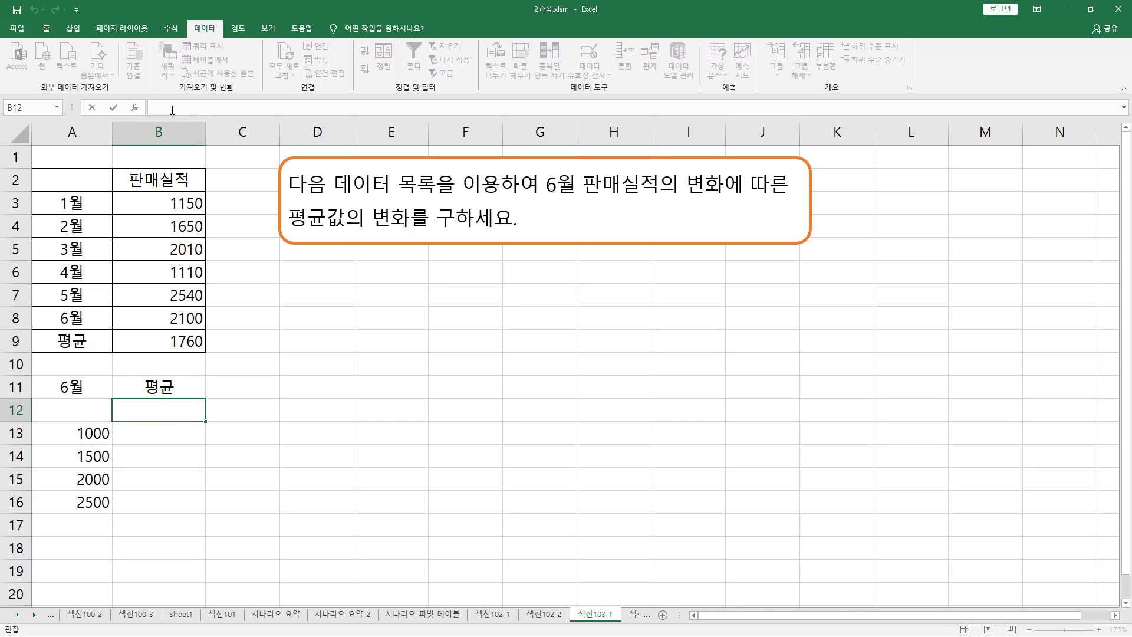
pyautogui.hotkey('ctrl', 'v')
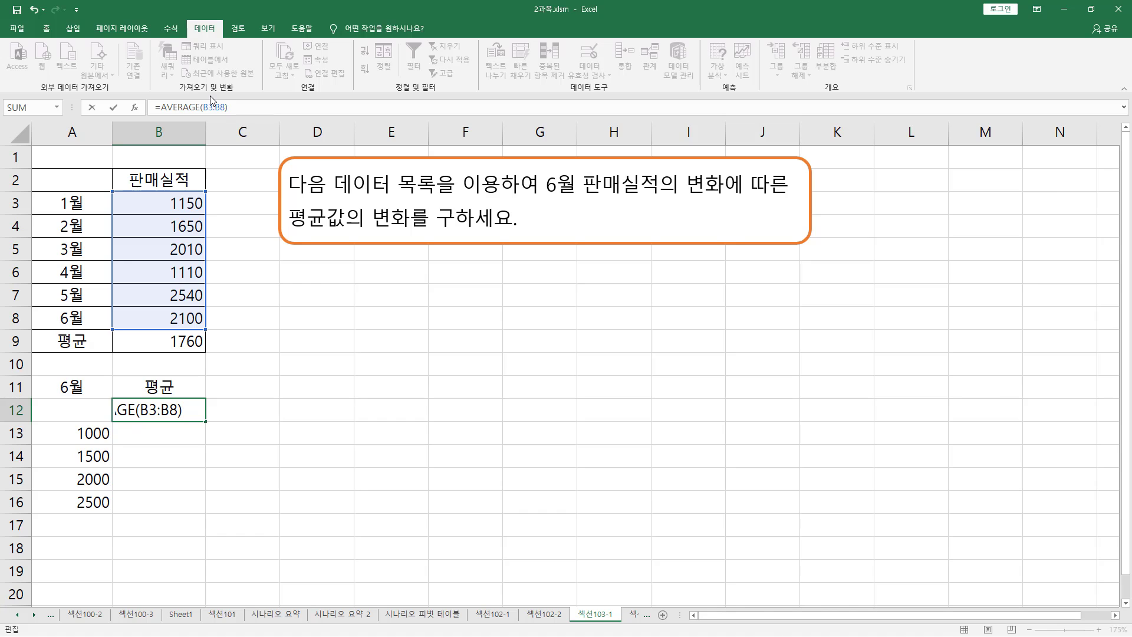
pyautogui.press('Return')
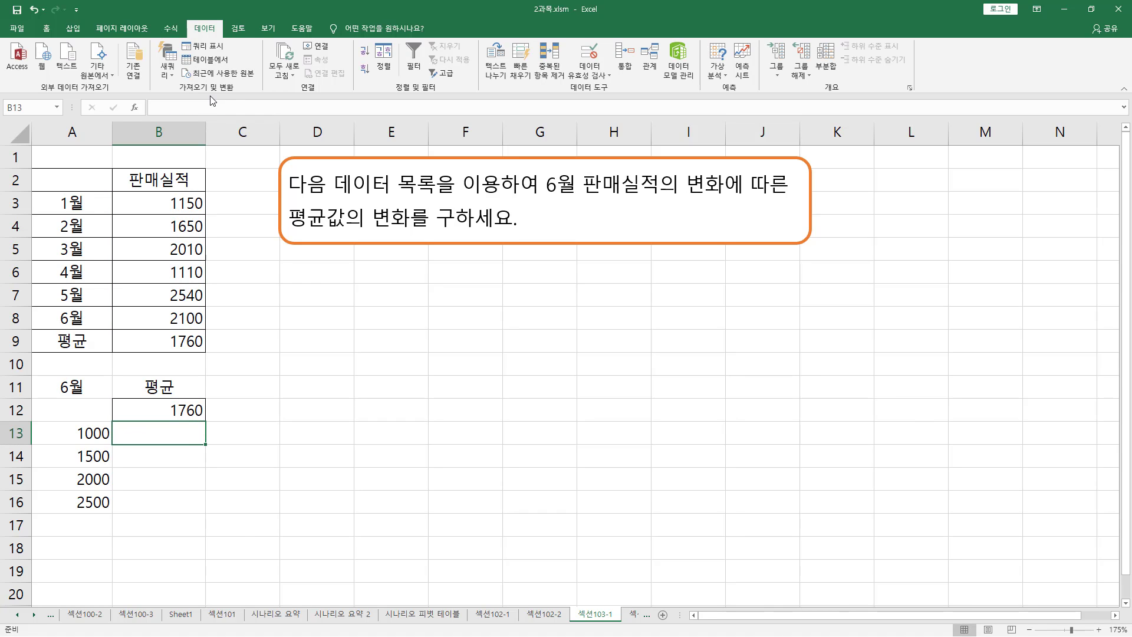
# Step: Compare the average formulas in cells B9 and B12
pyautogui.click(188, 415)
pyautogui.click(186, 342)
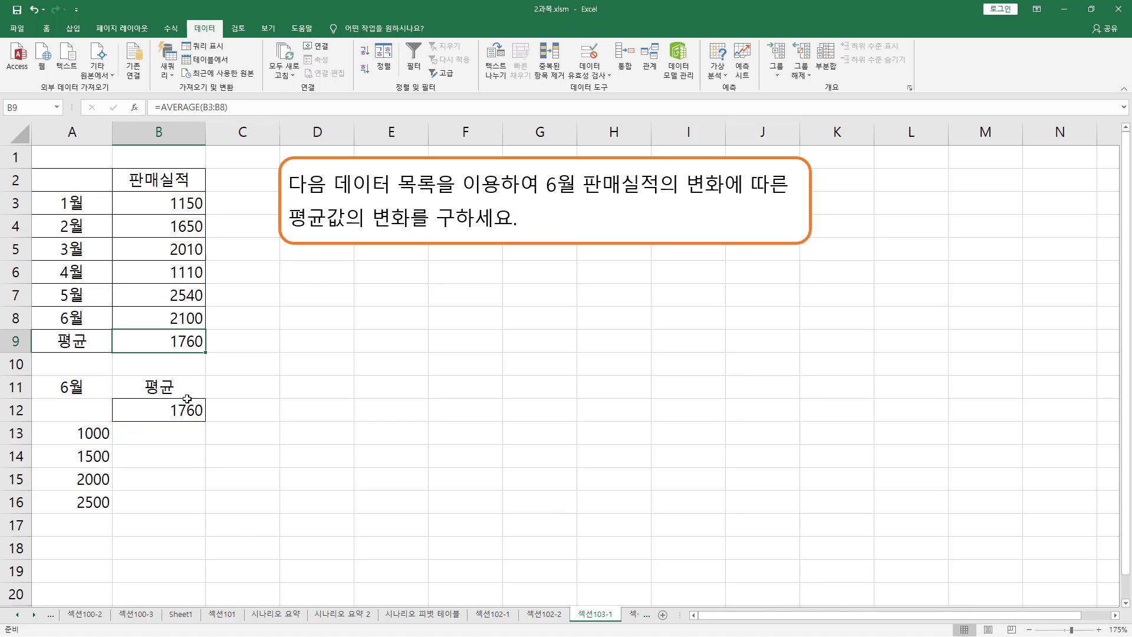
pyautogui.click(180, 408)
pyautogui.click(195, 351)
pyautogui.moveTo(246, 110); pyautogui.dragTo(91, 111)
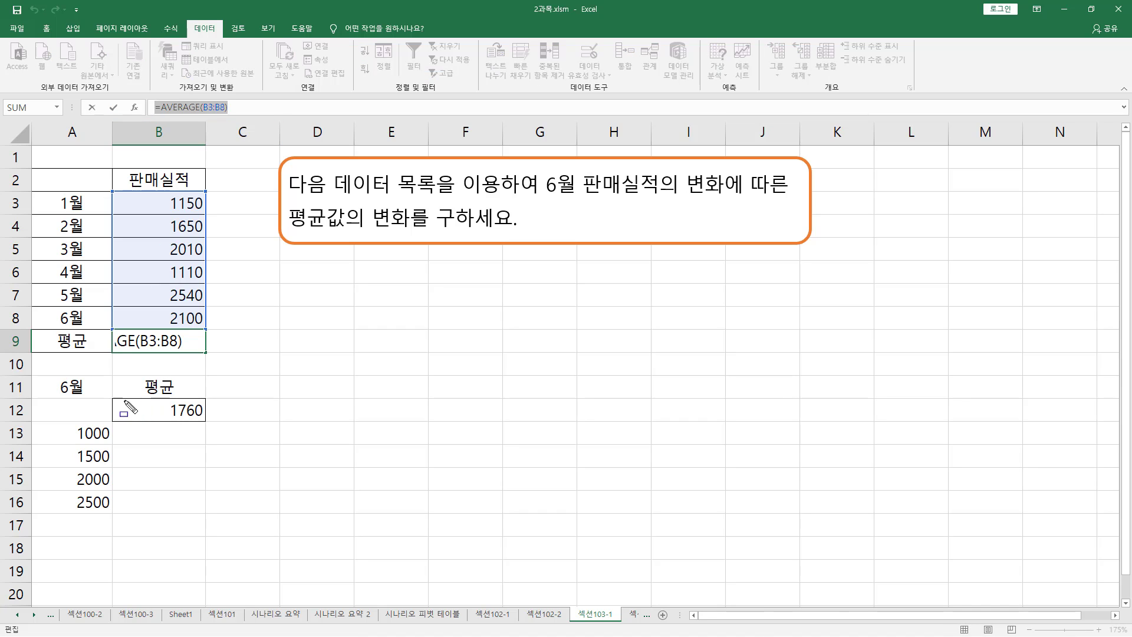
pyautogui.moveTo(124, 400); pyautogui.dragTo(204, 422)
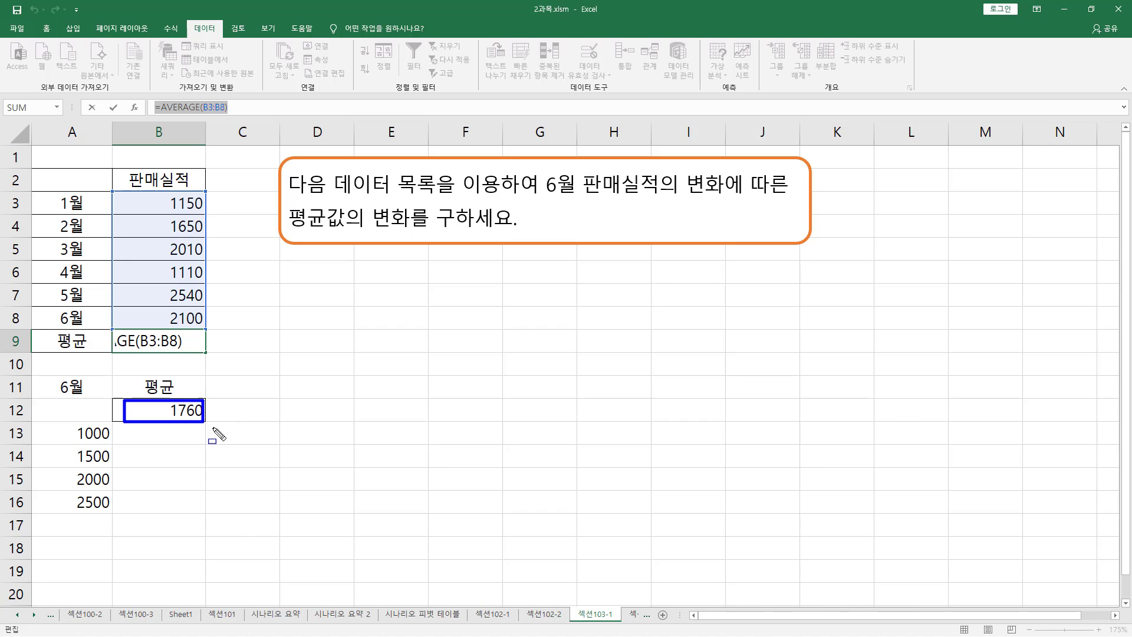
pyautogui.press('Escape')
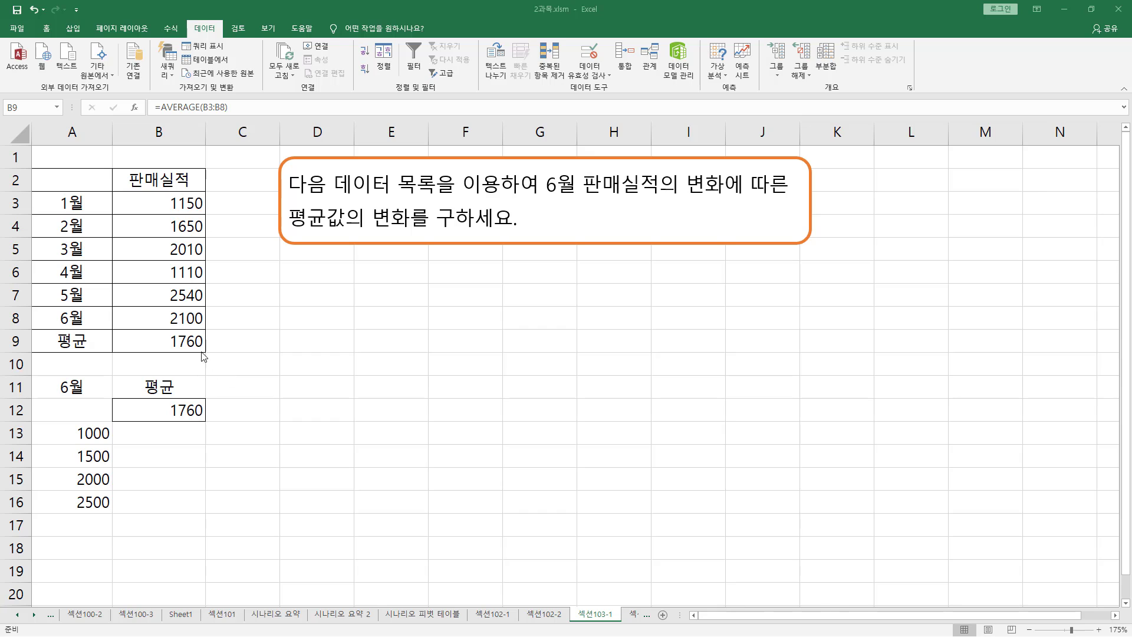
pyautogui.click(115, 417)
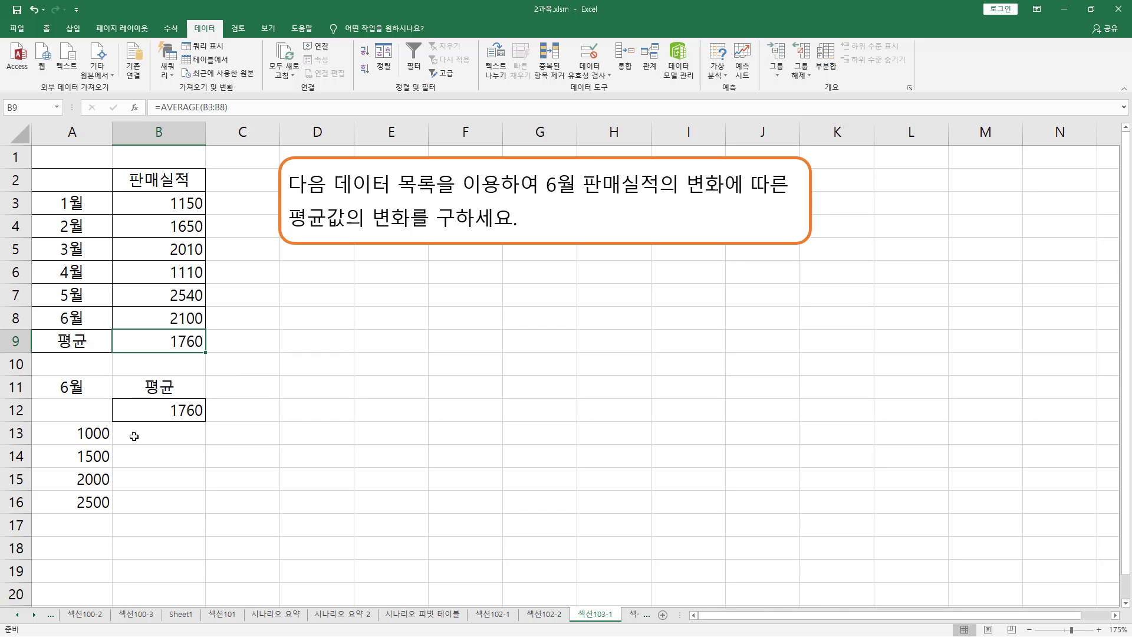
pyautogui.moveTo(123, 425)
pyautogui.mouseDown()
pyautogui.moveTo(159, 495)
pyautogui.moveTo(188, 506)
pyautogui.mouseUp()
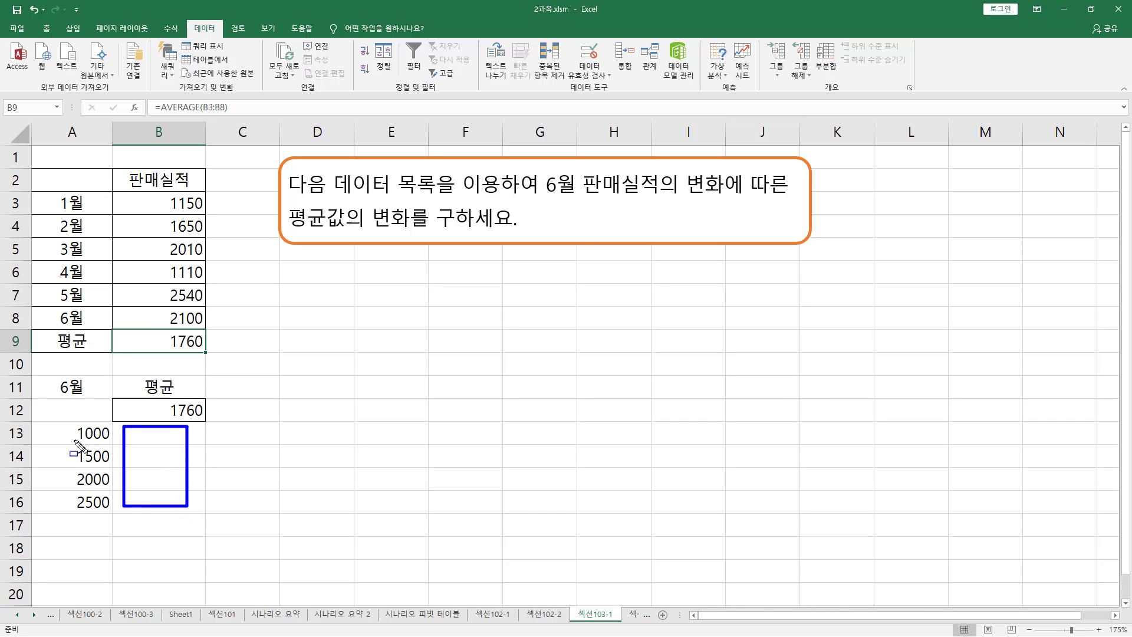
pyautogui.moveTo(76, 441)
pyautogui.mouseDown()
pyautogui.moveTo(108, 442)
pyautogui.moveTo(119, 513)
pyautogui.mouseUp()
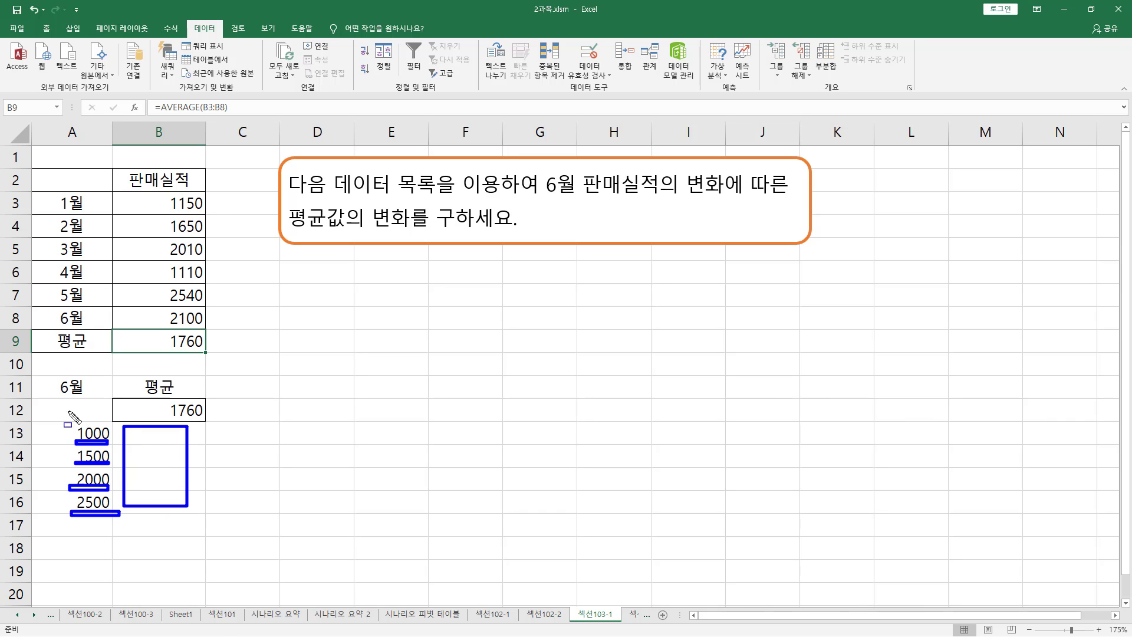
pyautogui.moveTo(33, 399); pyautogui.dragTo(207, 520)
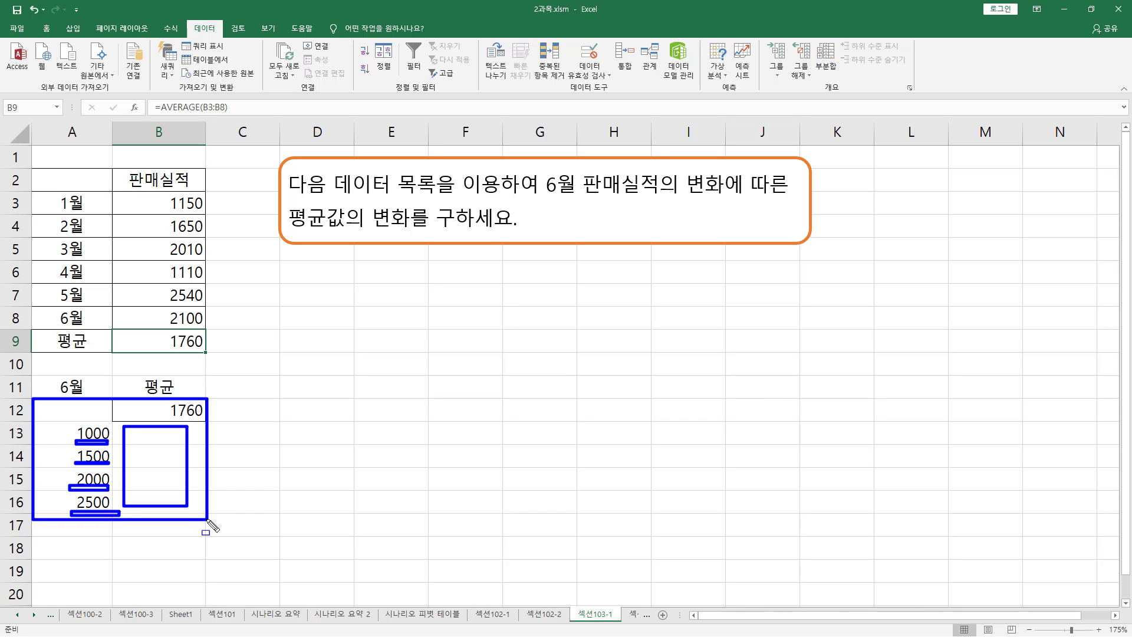
pyautogui.press('Escape')
# Step: Open the what-if Data Table dialog for the range A12:B16
pyautogui.moveTo(82, 412)
pyautogui.mouseDown()
pyautogui.moveTo(162, 442)
pyautogui.moveTo(168, 512)
pyautogui.mouseUp()
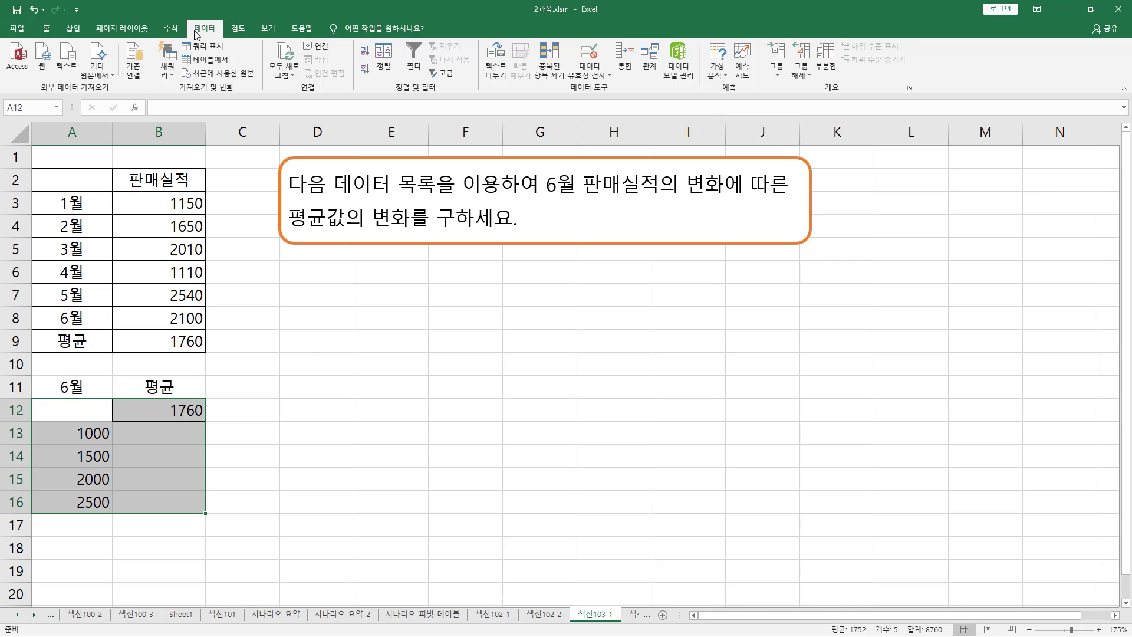
pyautogui.moveTo(717, 81); pyautogui.dragTo(748, 96)
pyautogui.moveTo(702, 41); pyautogui.dragTo(731, 75)
pyautogui.press('Escape')
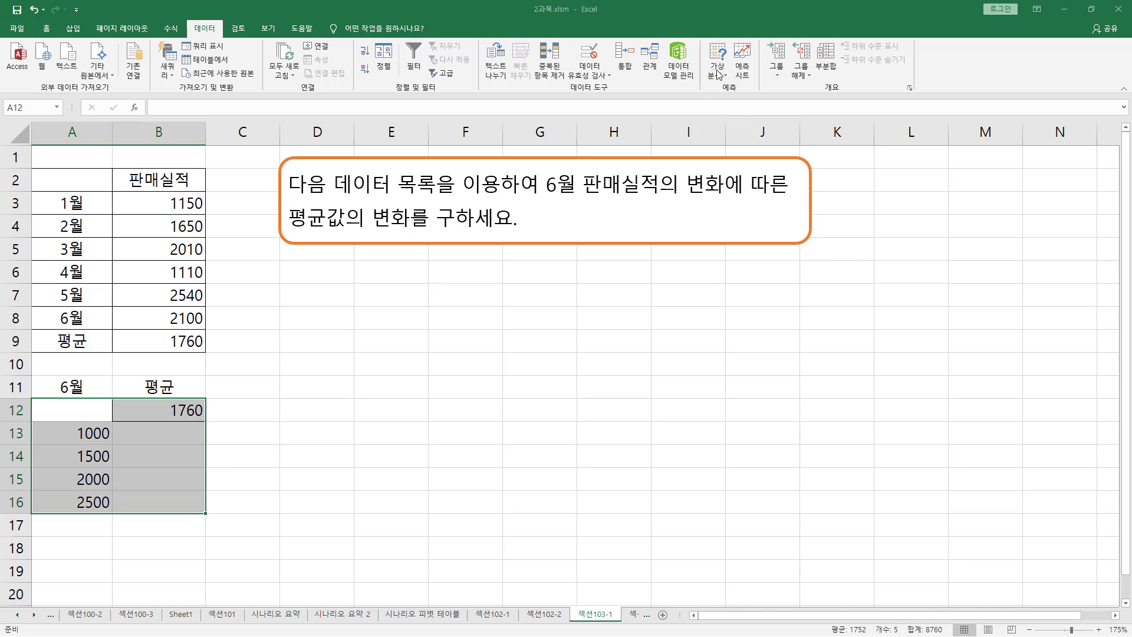
pyautogui.click(717, 58)
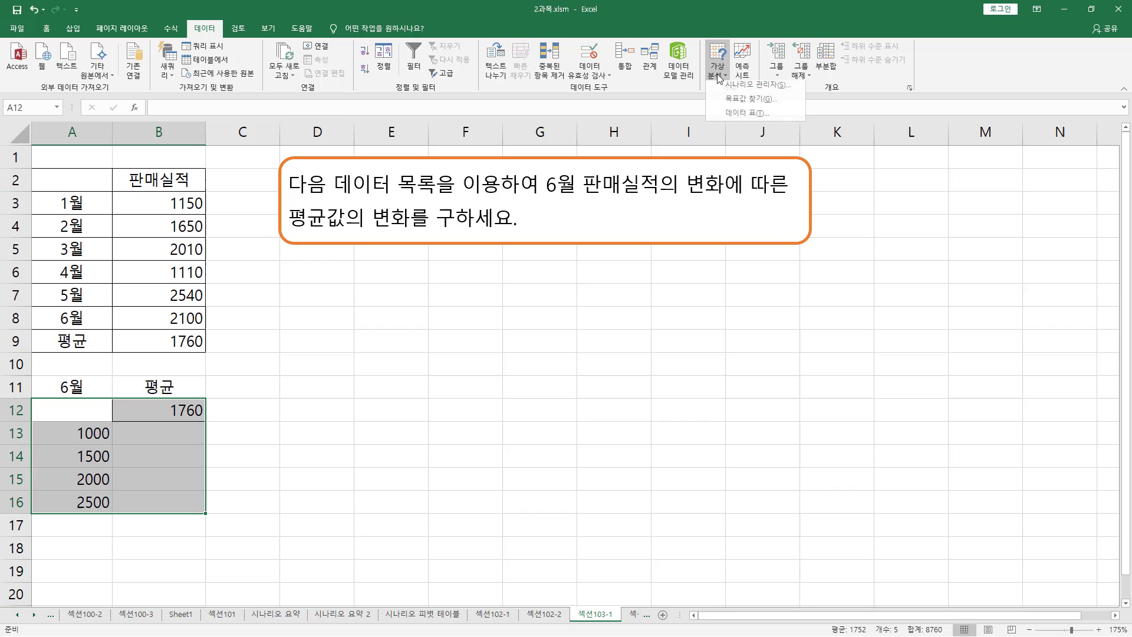
pyautogui.click(737, 116)
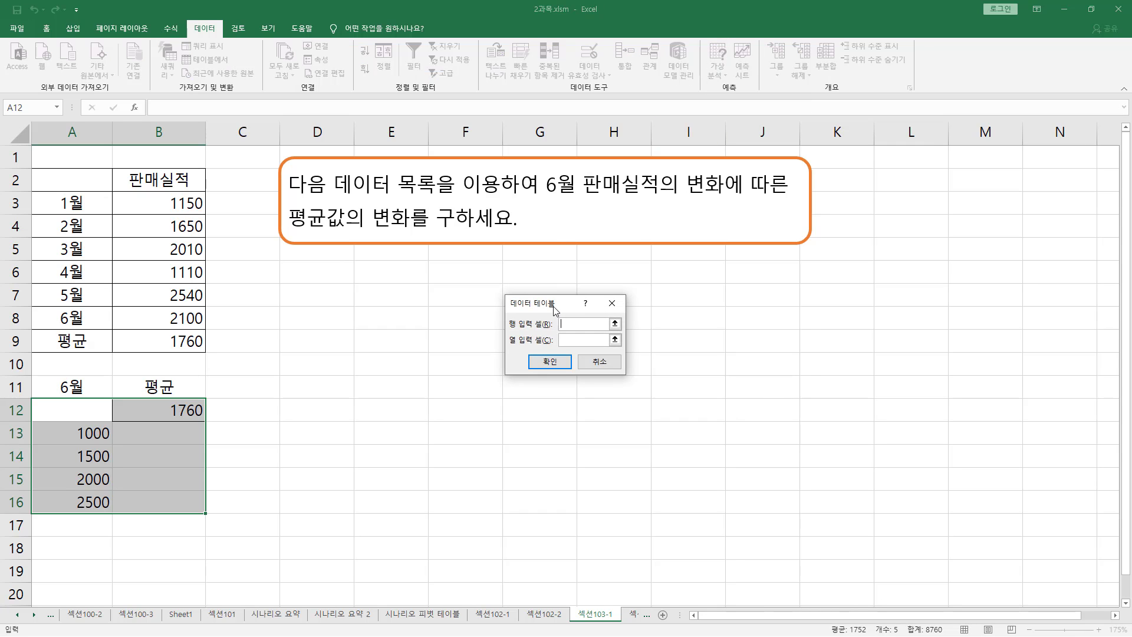
pyautogui.moveTo(555, 310); pyautogui.dragTo(326, 280)
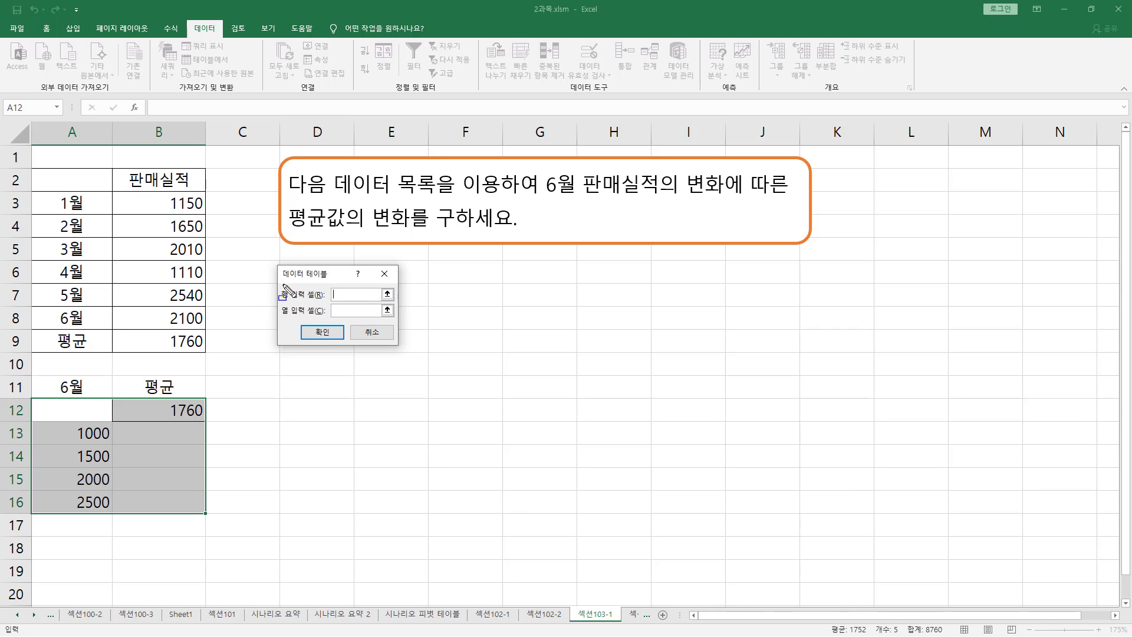
pyautogui.moveTo(279, 273); pyautogui.dragTo(397, 320)
pyautogui.moveTo(283, 299)
pyautogui.mouseDown()
pyautogui.moveTo(319, 301)
pyautogui.moveTo(319, 316)
pyautogui.mouseUp()
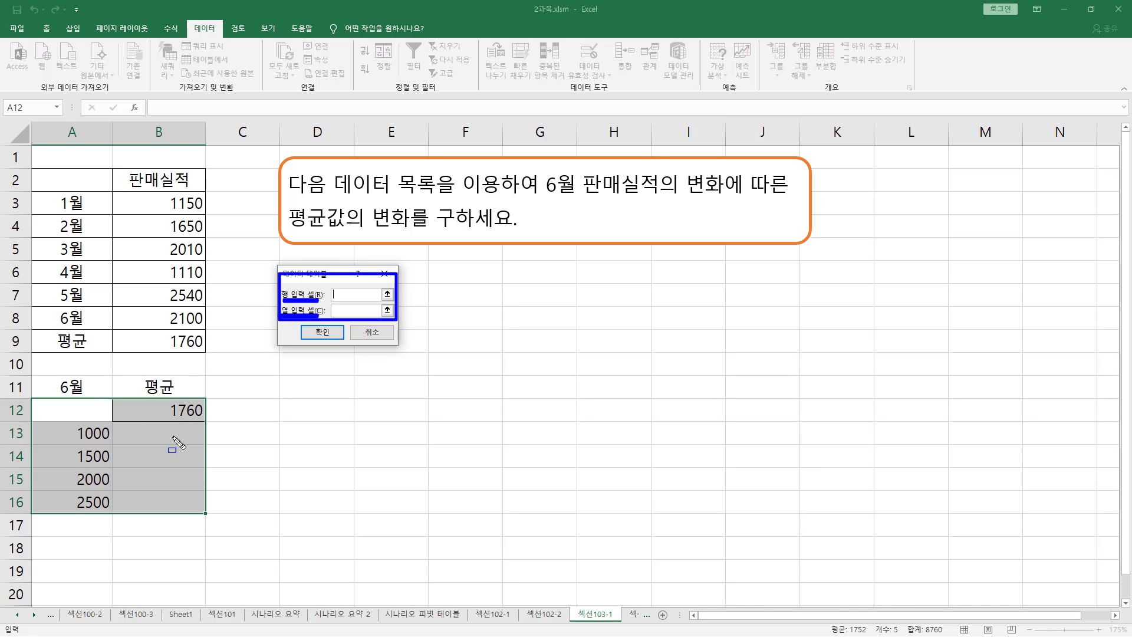
pyautogui.moveTo(72, 423); pyautogui.dragTo(110, 516)
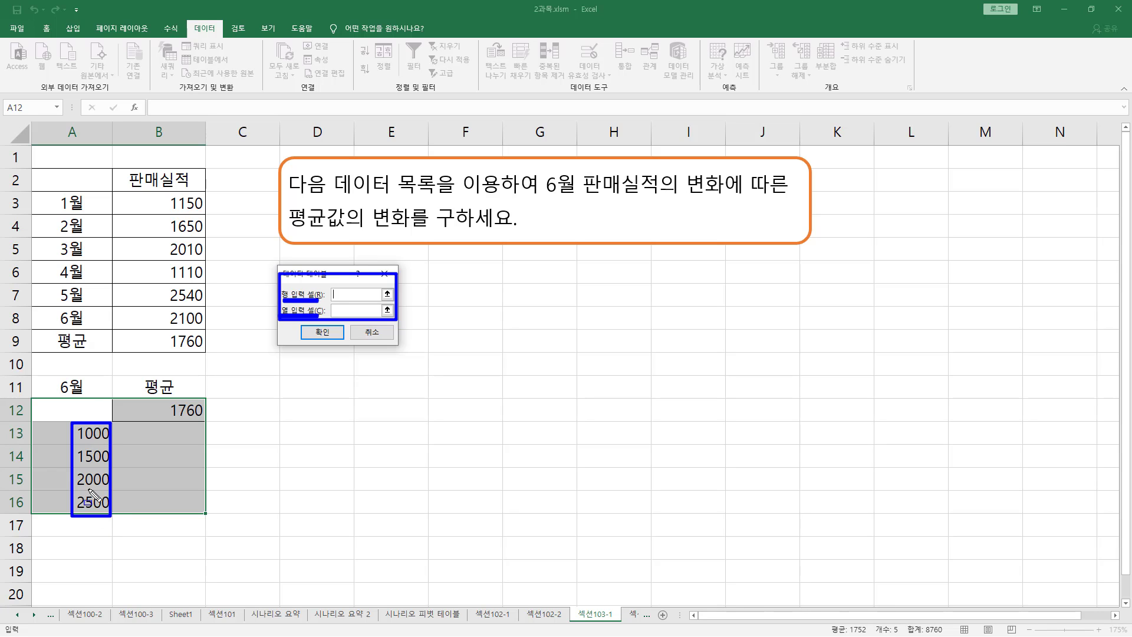
pyautogui.moveTo(330, 305); pyautogui.dragTo(366, 316)
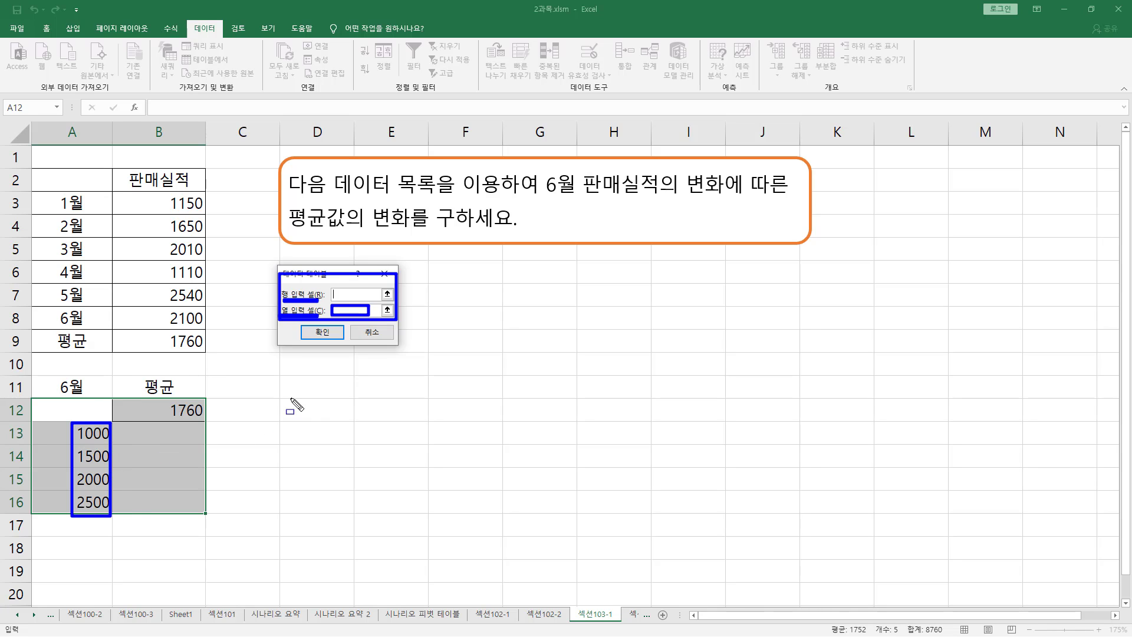
pyautogui.moveTo(289, 398); pyautogui.dragTo(644, 422)
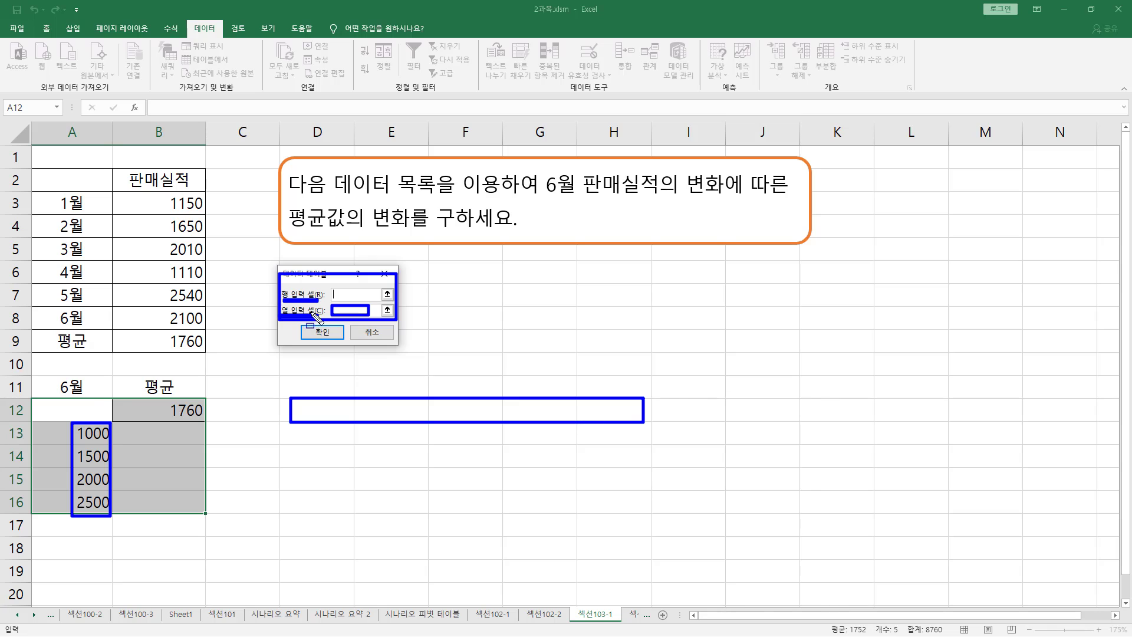
pyautogui.moveTo(330, 288); pyautogui.dragTo(369, 301)
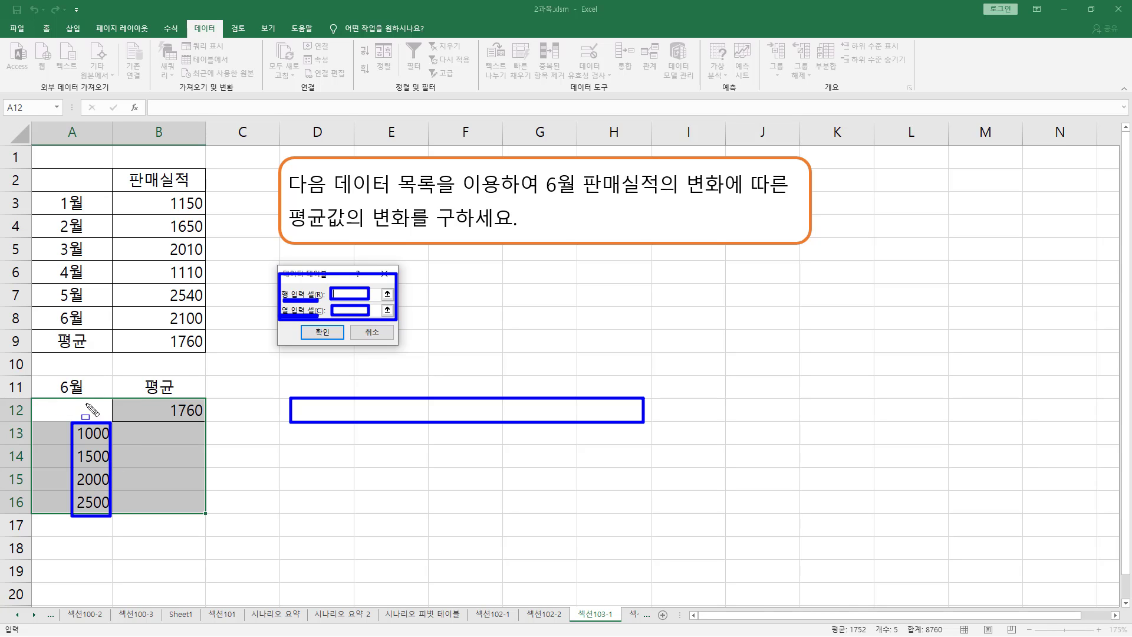
pyautogui.moveTo(159, 399); pyautogui.dragTo(207, 418)
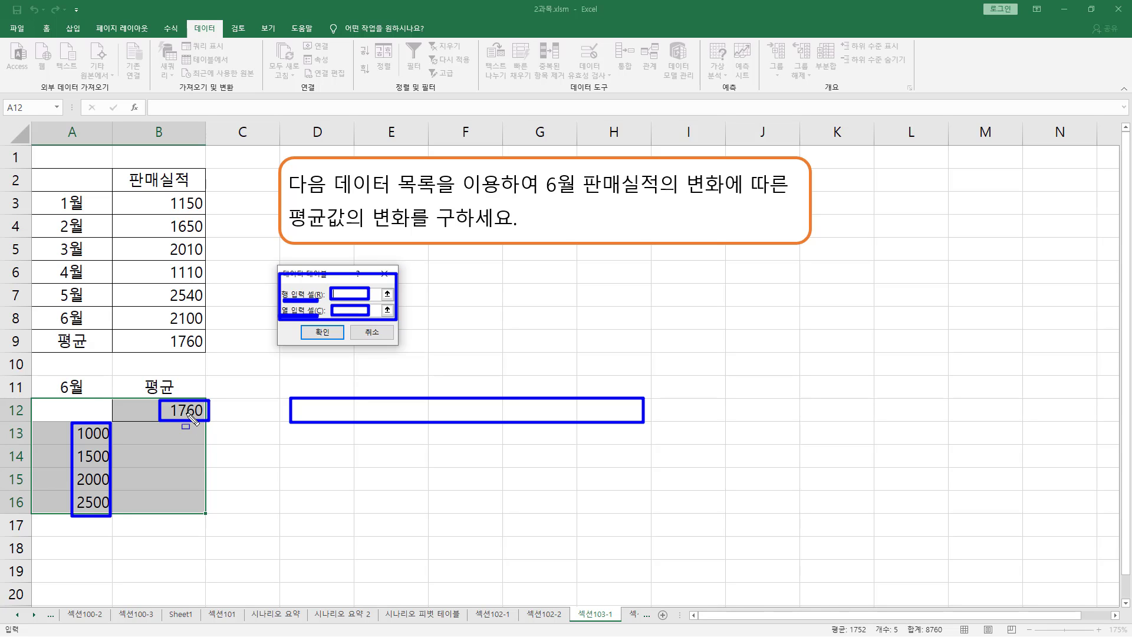
pyautogui.moveTo(131, 300); pyautogui.dragTo(214, 329)
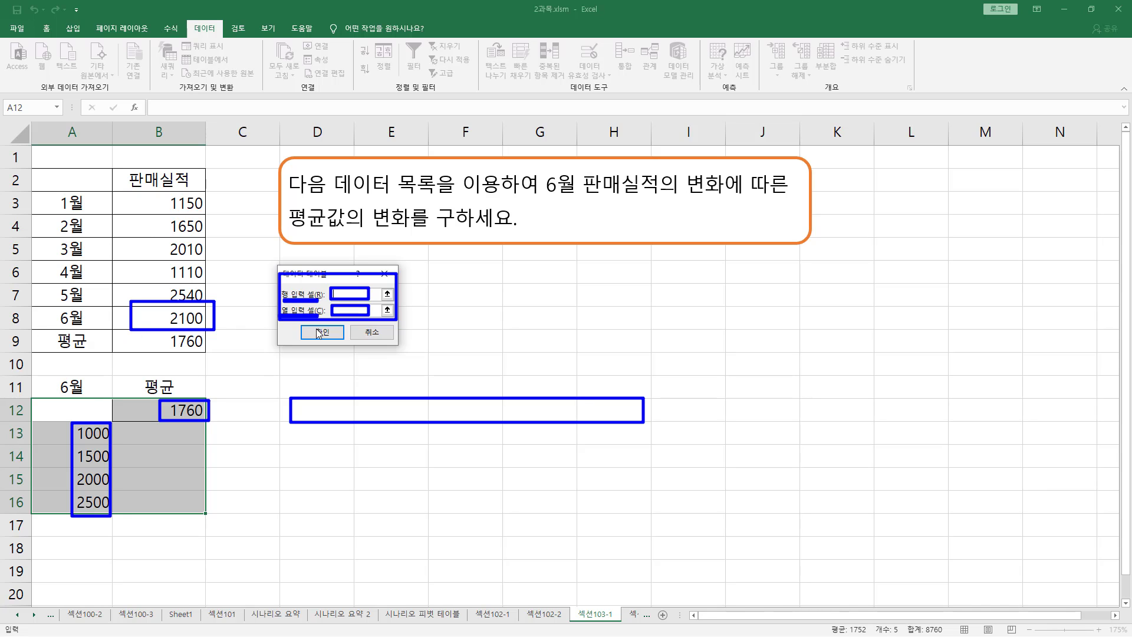
pyautogui.press('Escape')
# Step: Set the data table's column input cell to $B$8, the June sales figure, and generate the table
pyautogui.click(344, 311)
pyautogui.click(167, 326)
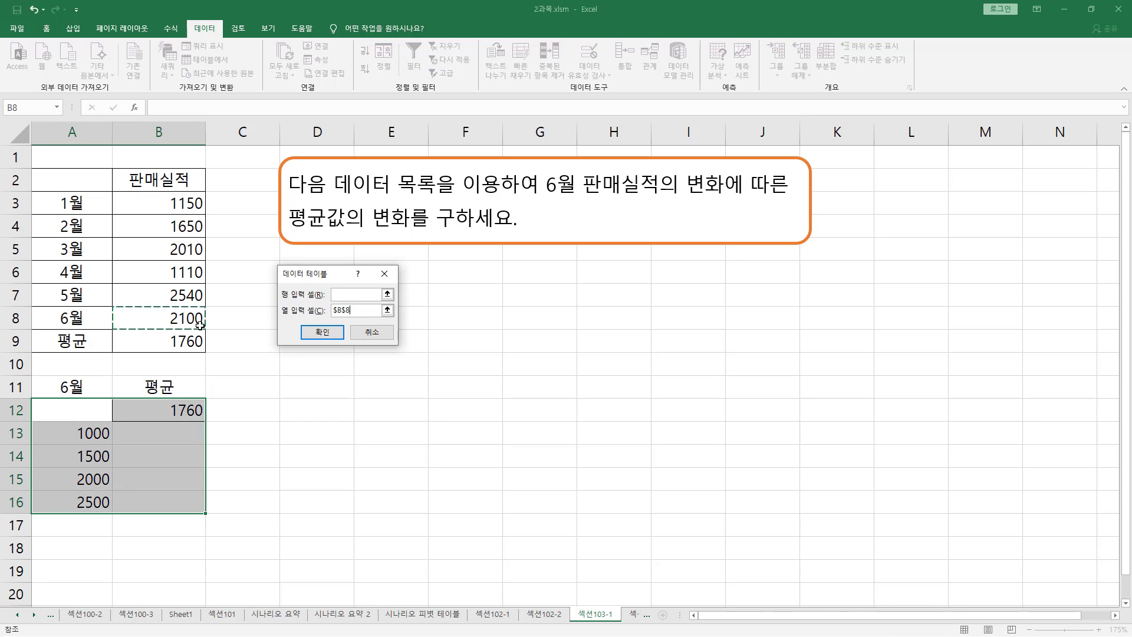
pyautogui.click(321, 332)
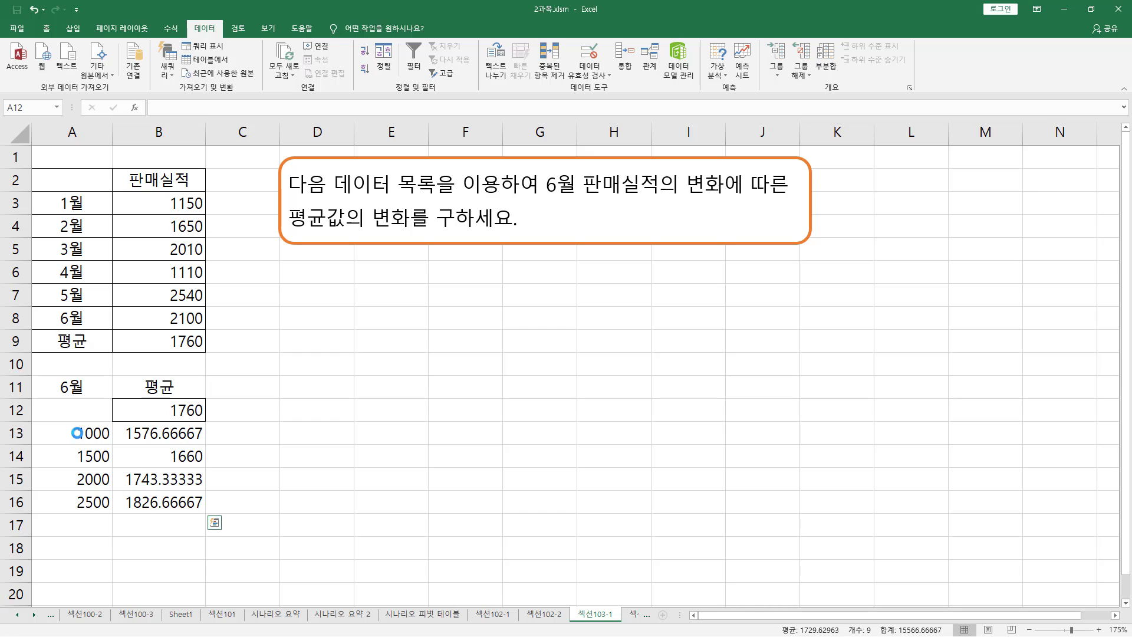
pyautogui.moveTo(70, 423)
pyautogui.mouseDown()
pyautogui.moveTo(89, 519)
pyautogui.moveTo(114, 524)
pyautogui.mouseUp()
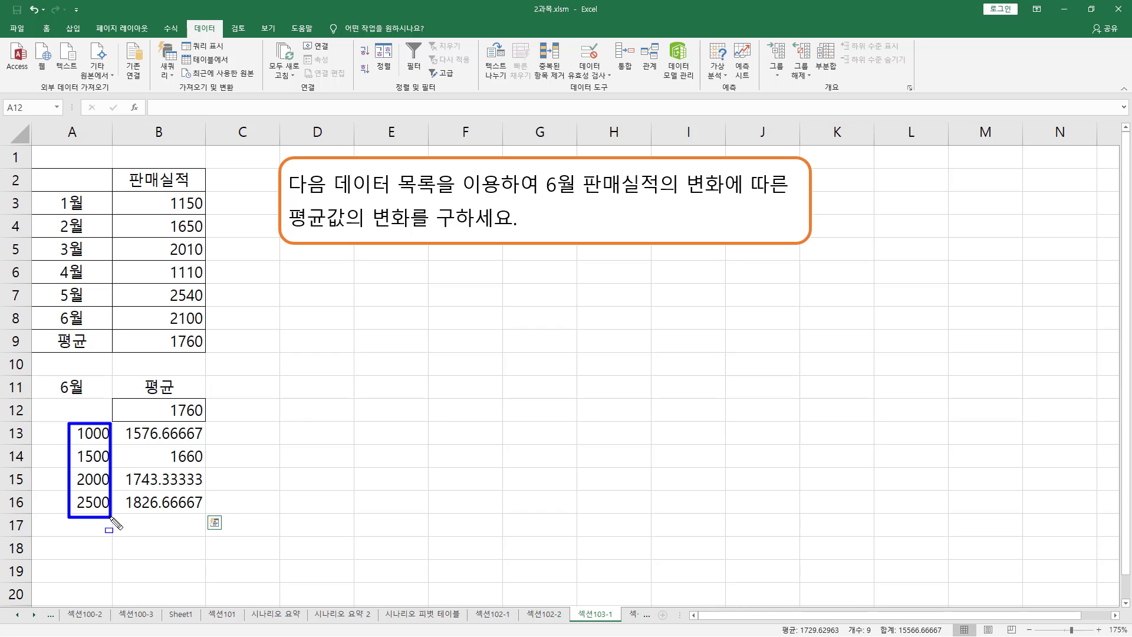
pyautogui.moveTo(126, 441)
pyautogui.mouseDown()
pyautogui.moveTo(208, 441)
pyautogui.moveTo(222, 466)
pyautogui.mouseUp()
pyautogui.moveTo(126, 486); pyautogui.dragTo(202, 487)
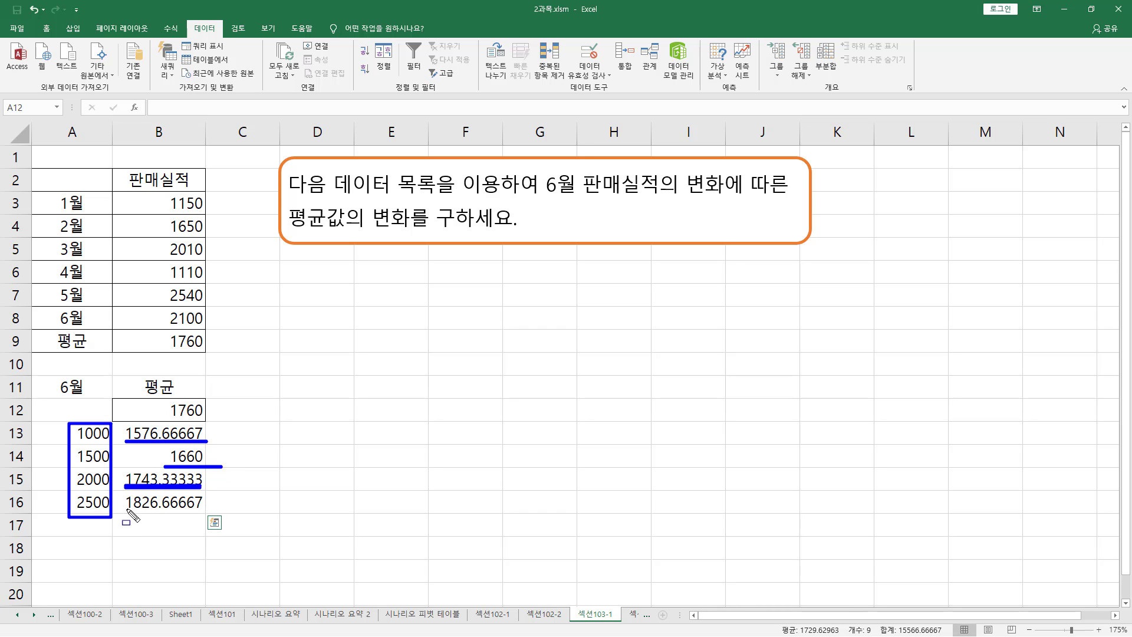
pyautogui.moveTo(126, 509); pyautogui.dragTo(200, 509)
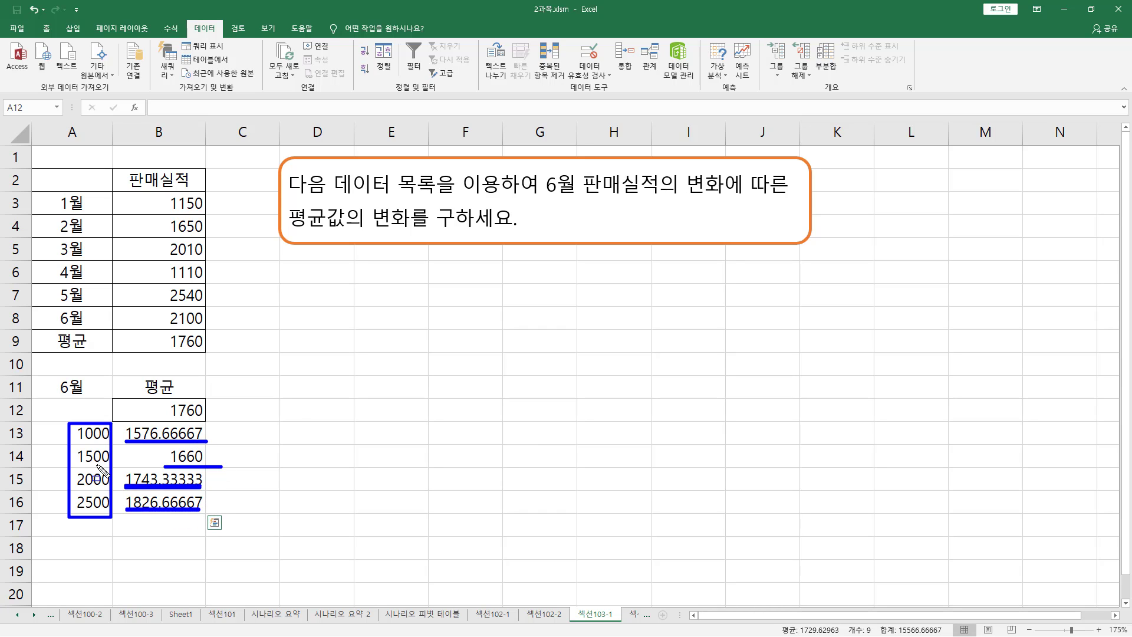